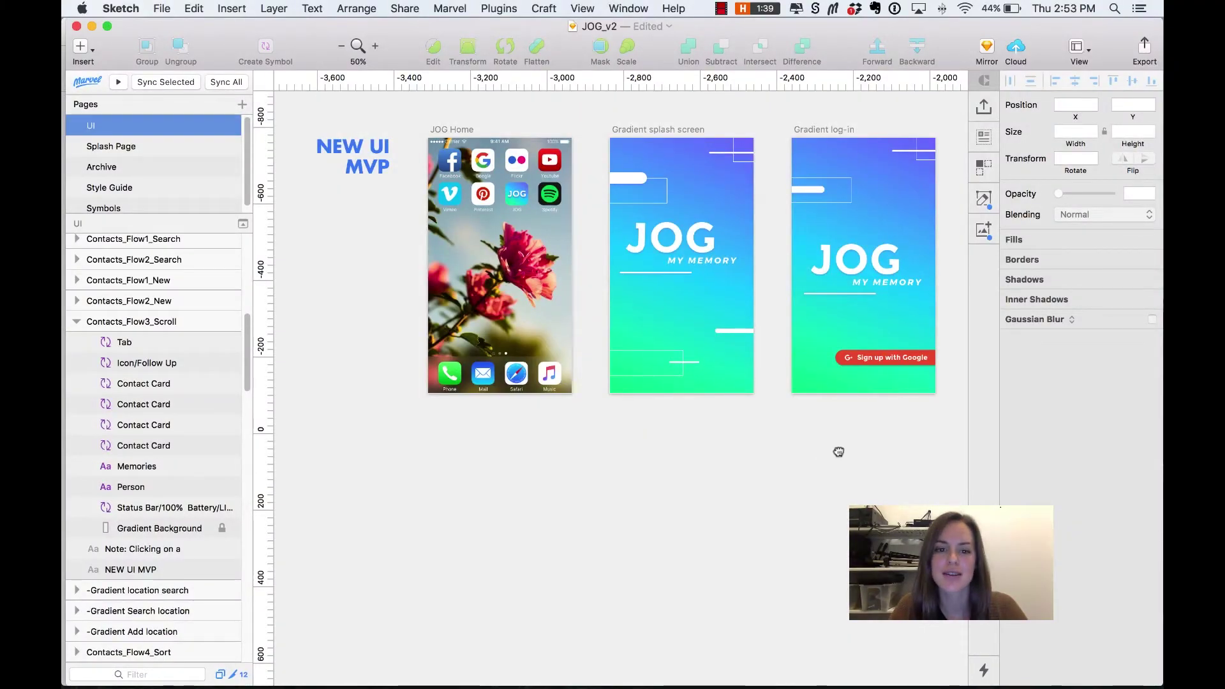
# - Pan and zoom across the UI page to survey the Contacts_Flow screens
pyautogui.moveTo(838, 451); pyautogui.dragTo(738, 452)
pyautogui.moveTo(924, 414); pyautogui.dragTo(501, 454)
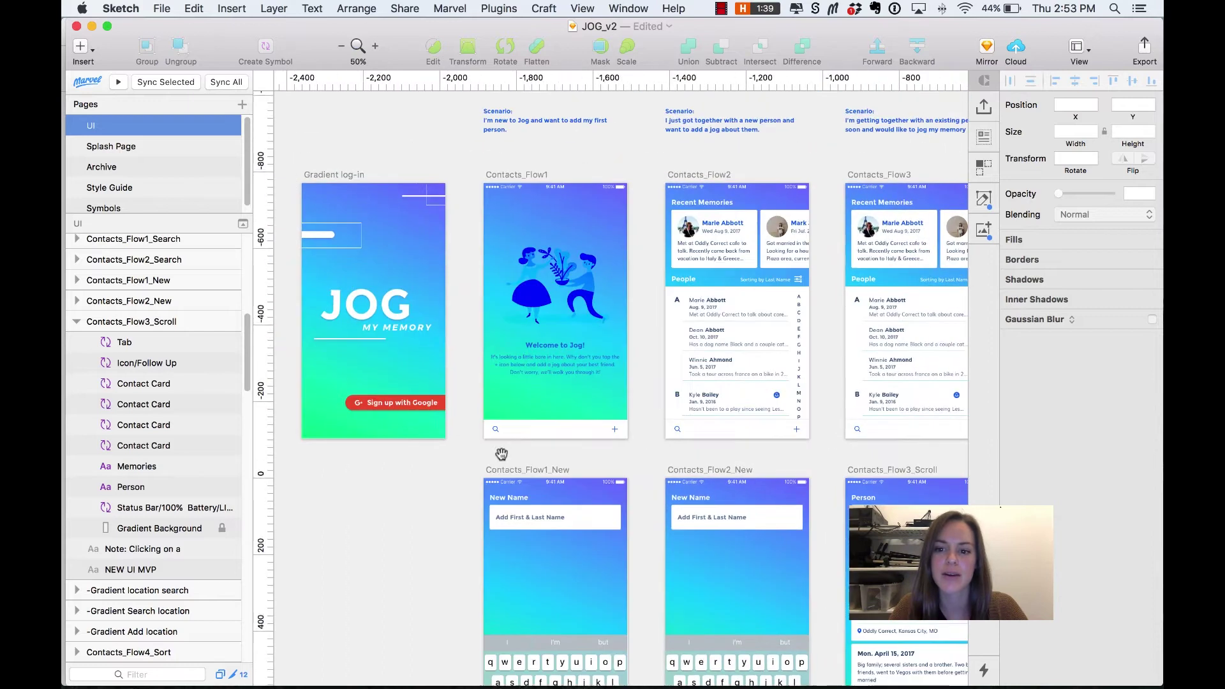
pyautogui.moveTo(779, 466); pyautogui.dragTo(584, 461)
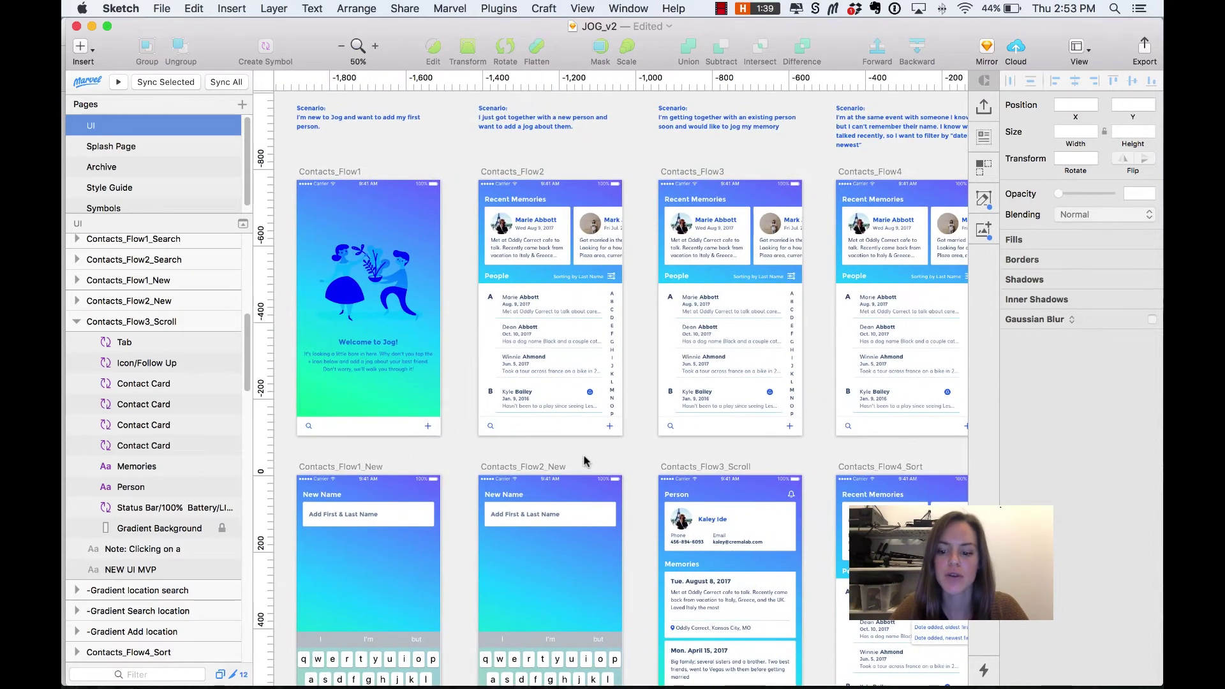
pyautogui.press('super+minus')
pyautogui.moveTo(757, 208); pyautogui.dragTo(665, 152)
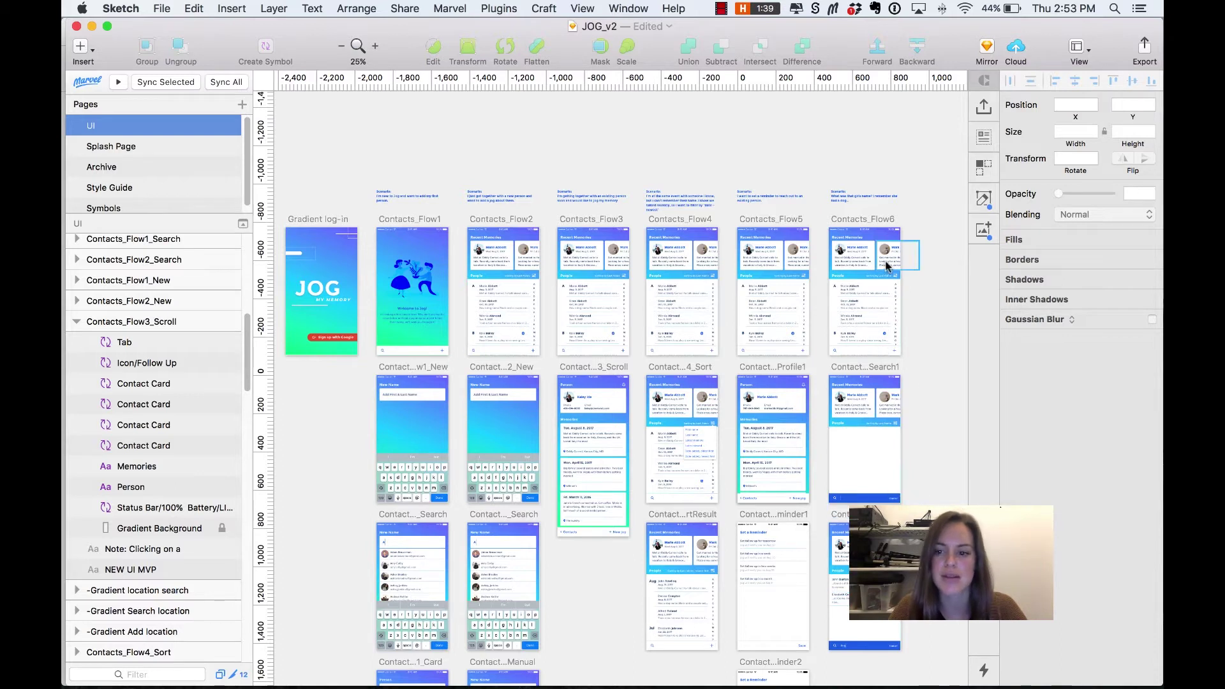
pyautogui.press('super+plus')
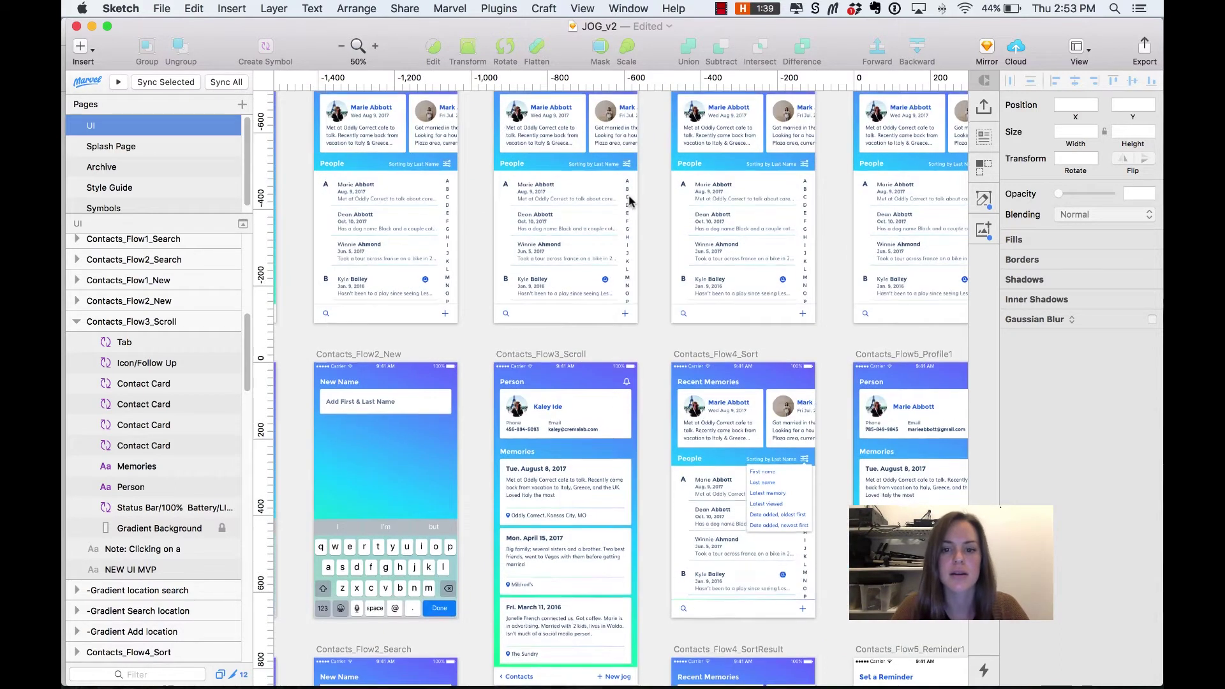
pyautogui.scroll(5, 630, 194)
# - Check the Flow3 scenario note, then select the contact card in Contacts_Flow3_Scroll
pyautogui.click(530, 141)
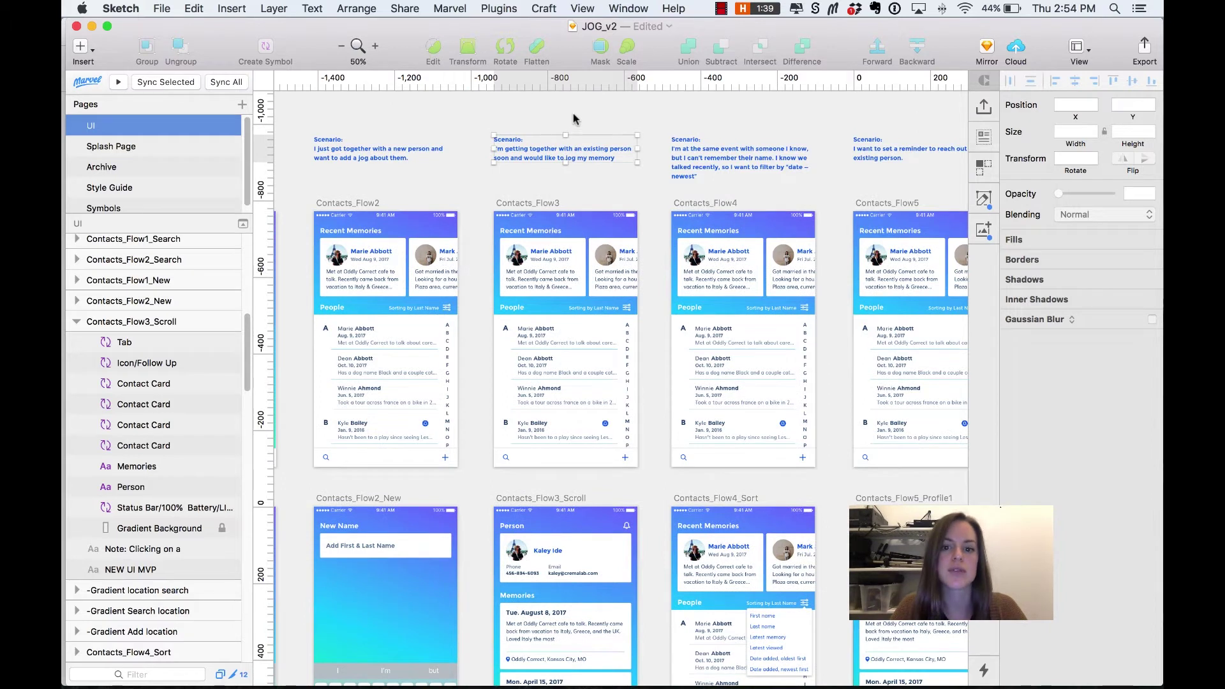
pyautogui.press('Return')
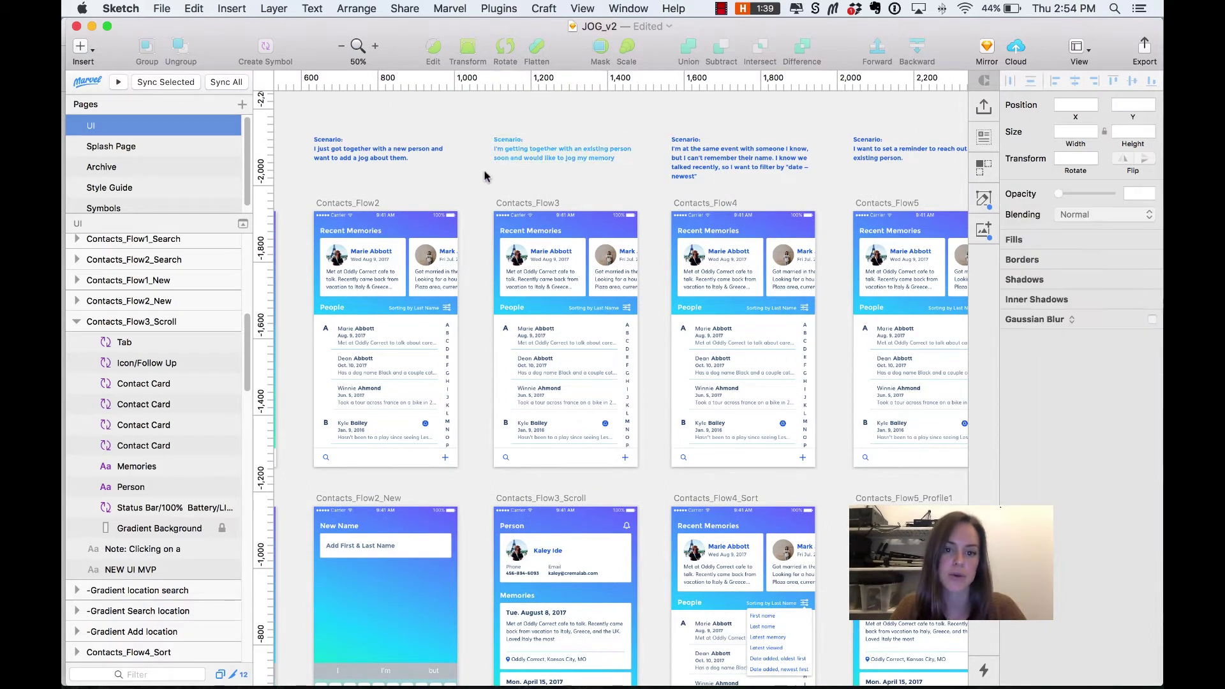
pyautogui.scroll(-5, 552, 392)
pyautogui.click(610, 368)
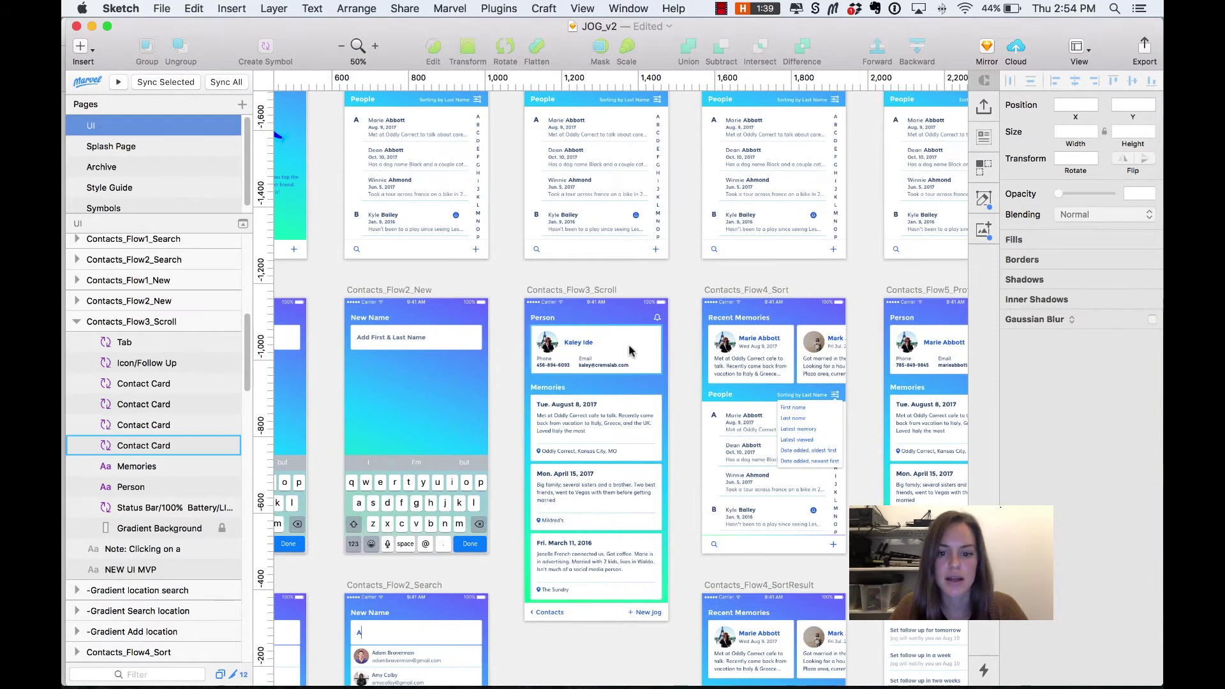
pyautogui.doubleClick(629, 351)
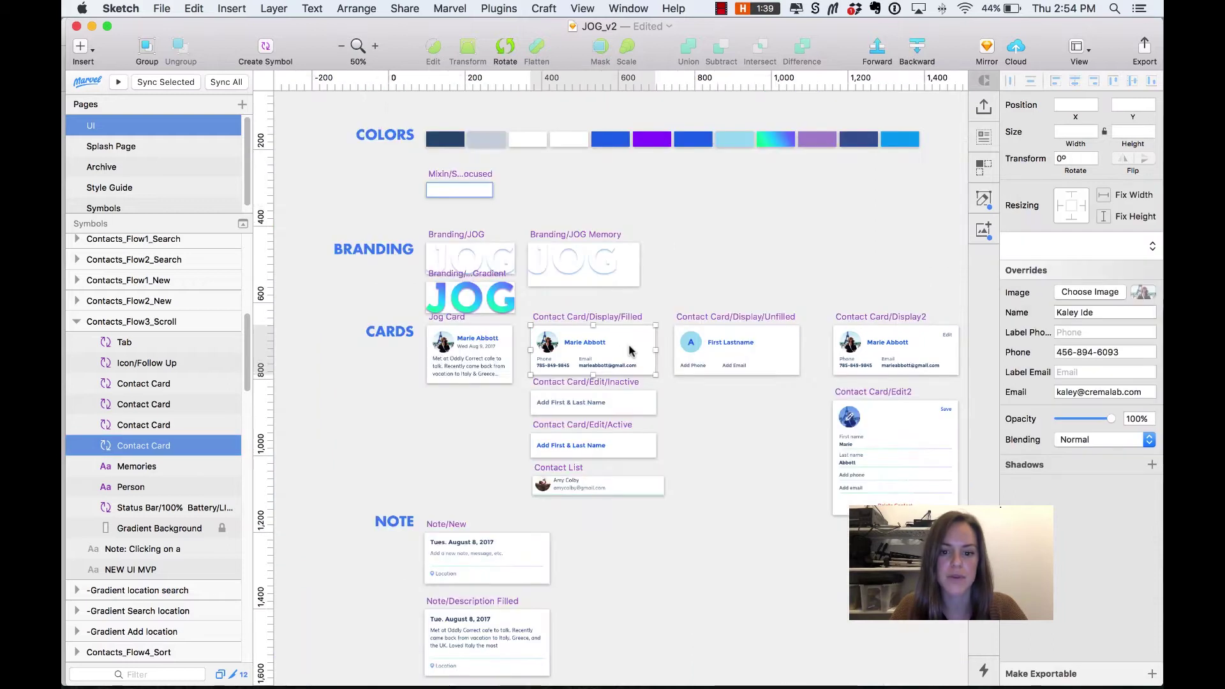
pyautogui.press('super+minus')
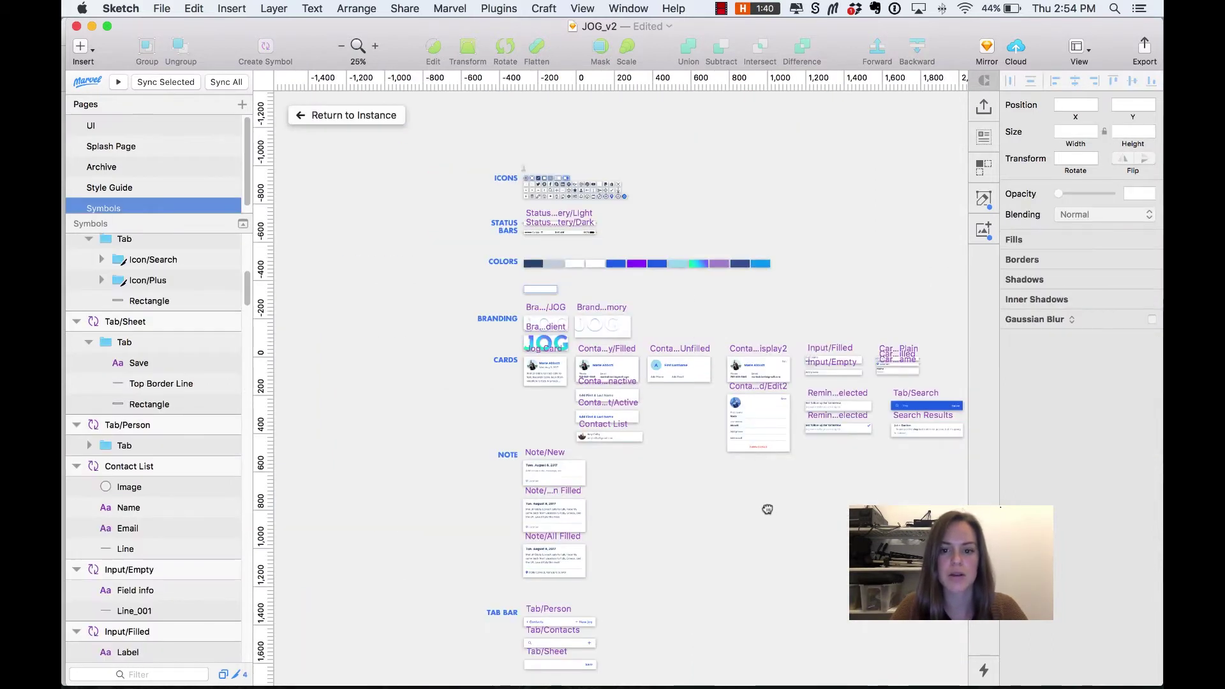
pyautogui.moveTo(766, 506); pyautogui.dragTo(714, 474)
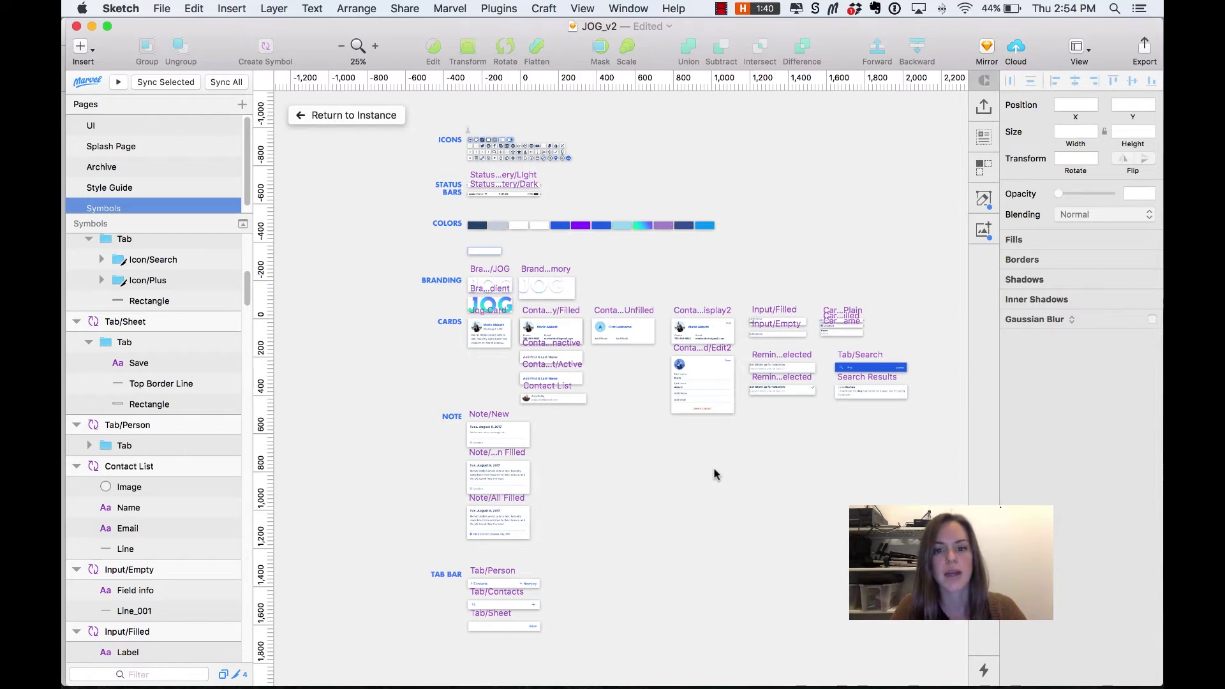
pyautogui.press('super+plus')
pyautogui.press('super+plus')
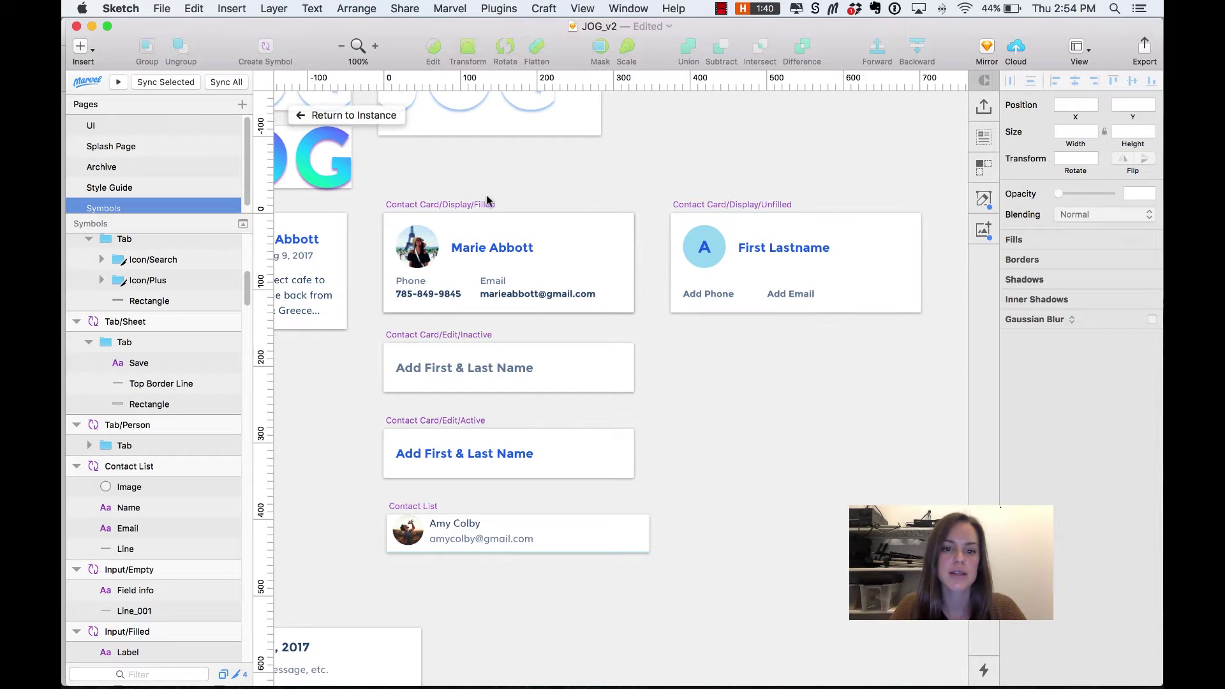
pyautogui.click(491, 247)
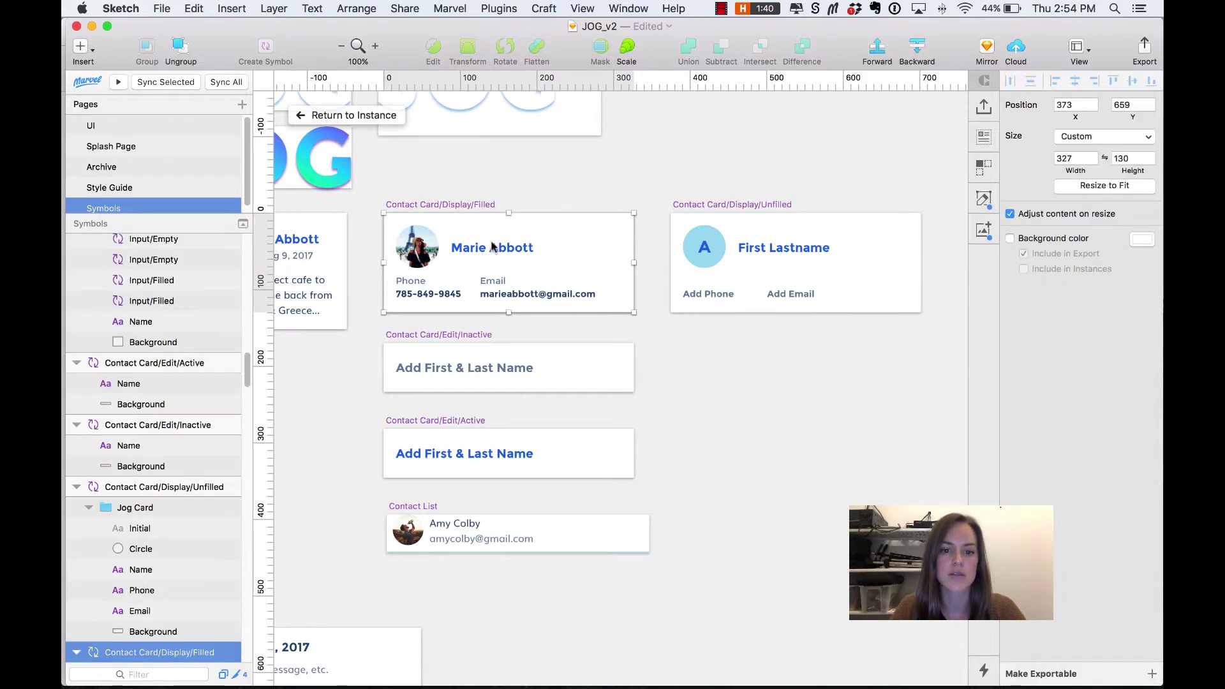
pyautogui.click(739, 203)
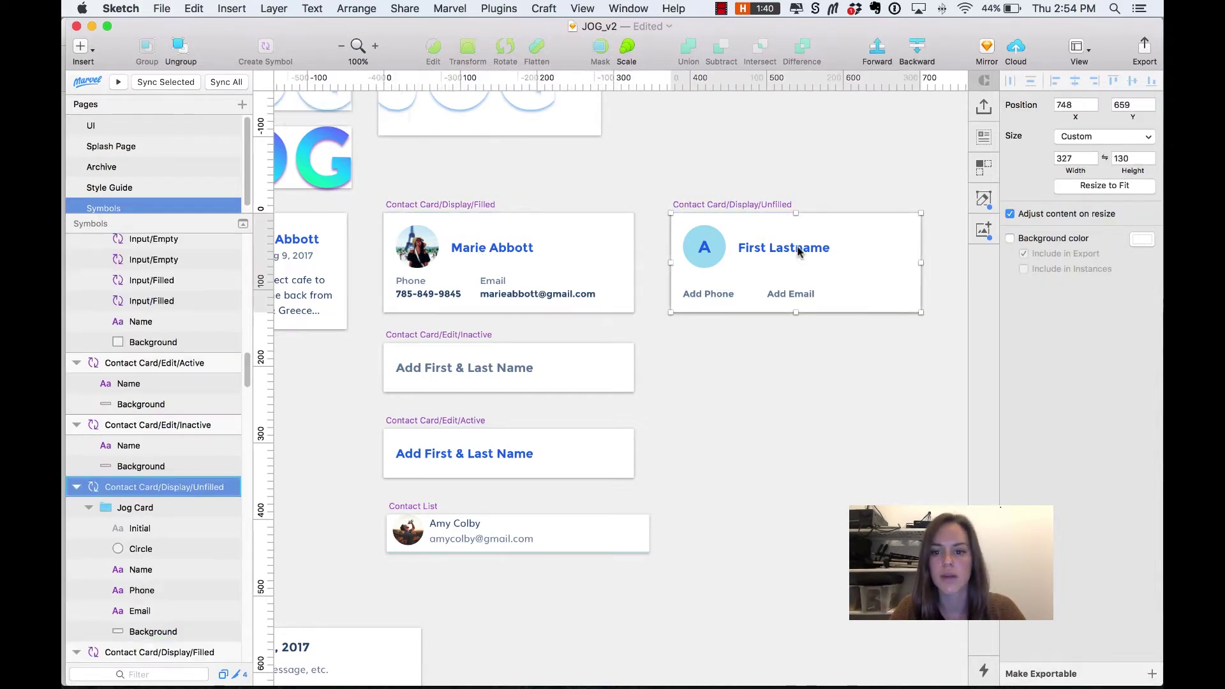
pyautogui.press('super+z')
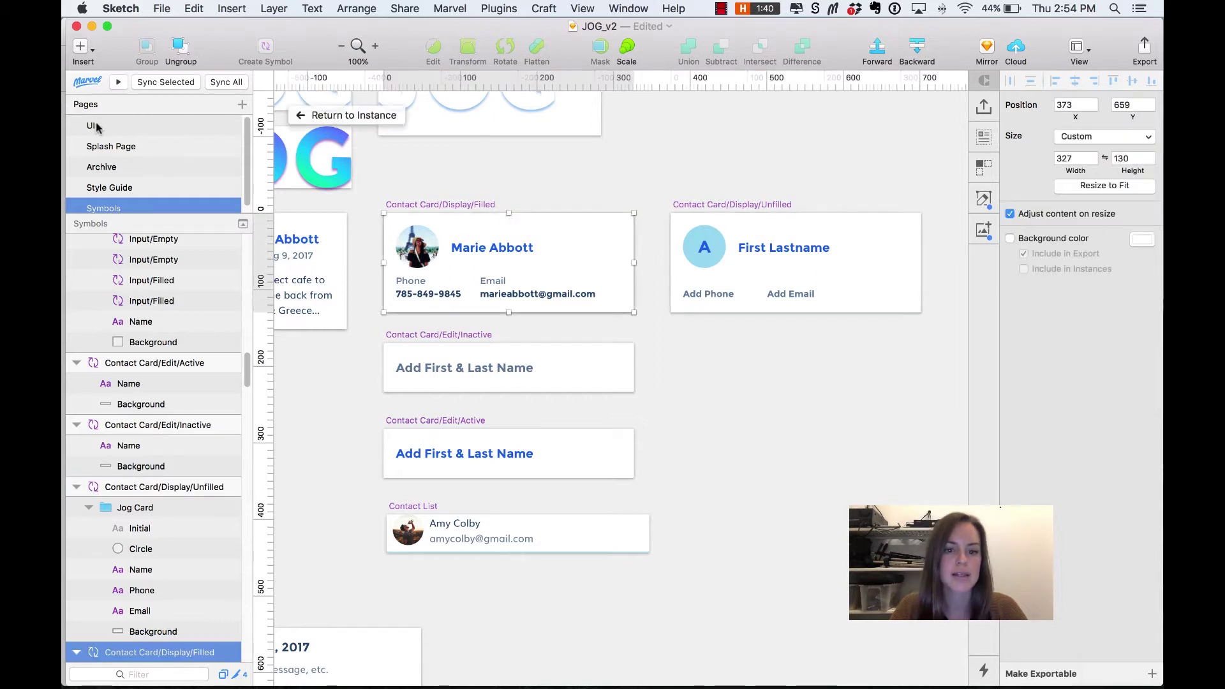
pyautogui.press('Escape')
# - Swap the contact card to the Contact Card/Display/Unfilled symbol and open its master
pyautogui.scroll(-3, 734, 312)
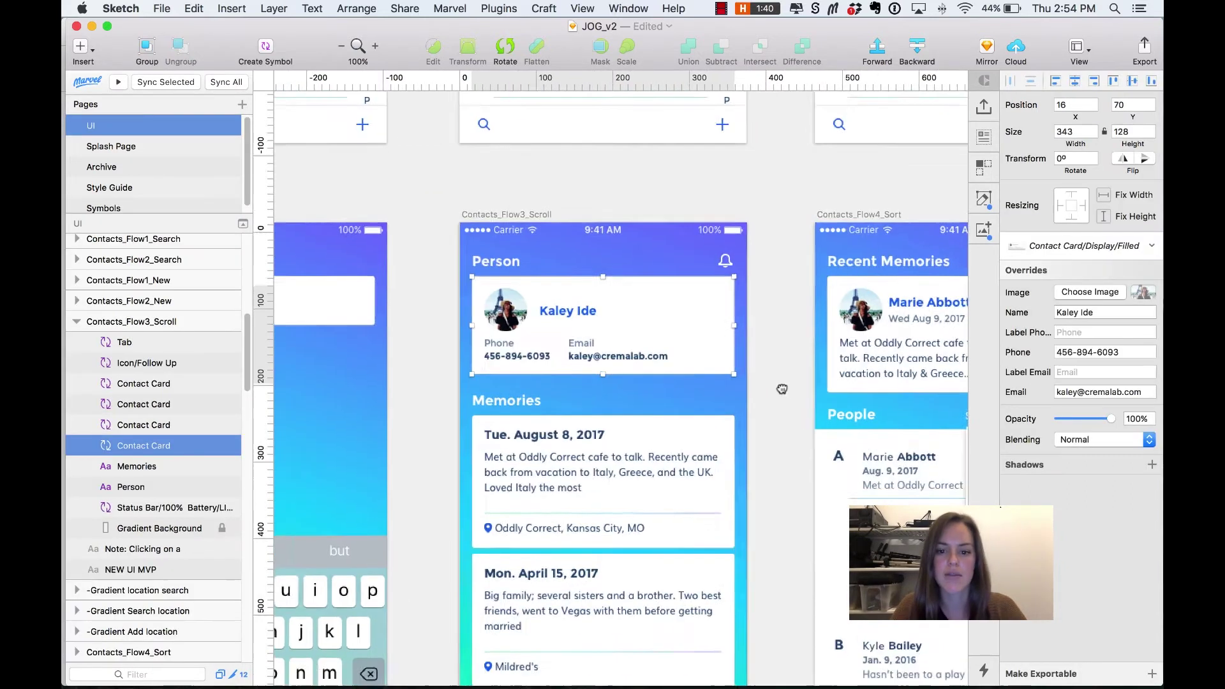
pyautogui.click(1104, 248)
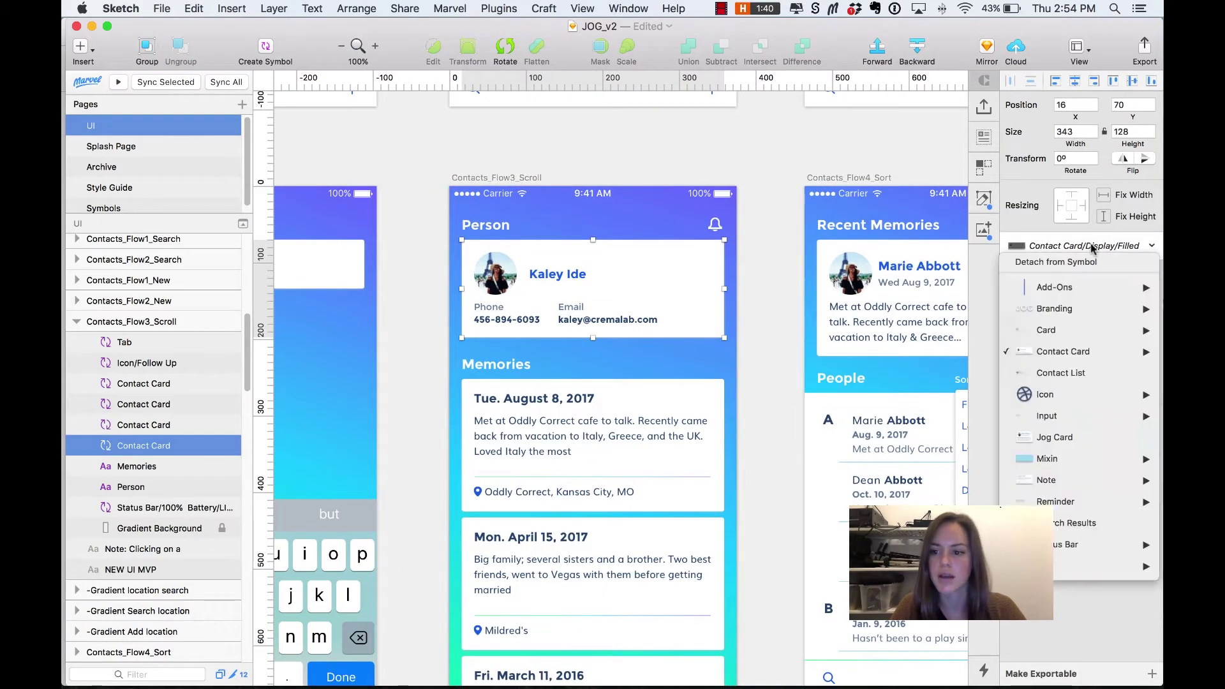
pyautogui.moveTo(1087, 354)
pyautogui.moveTo(948, 349)
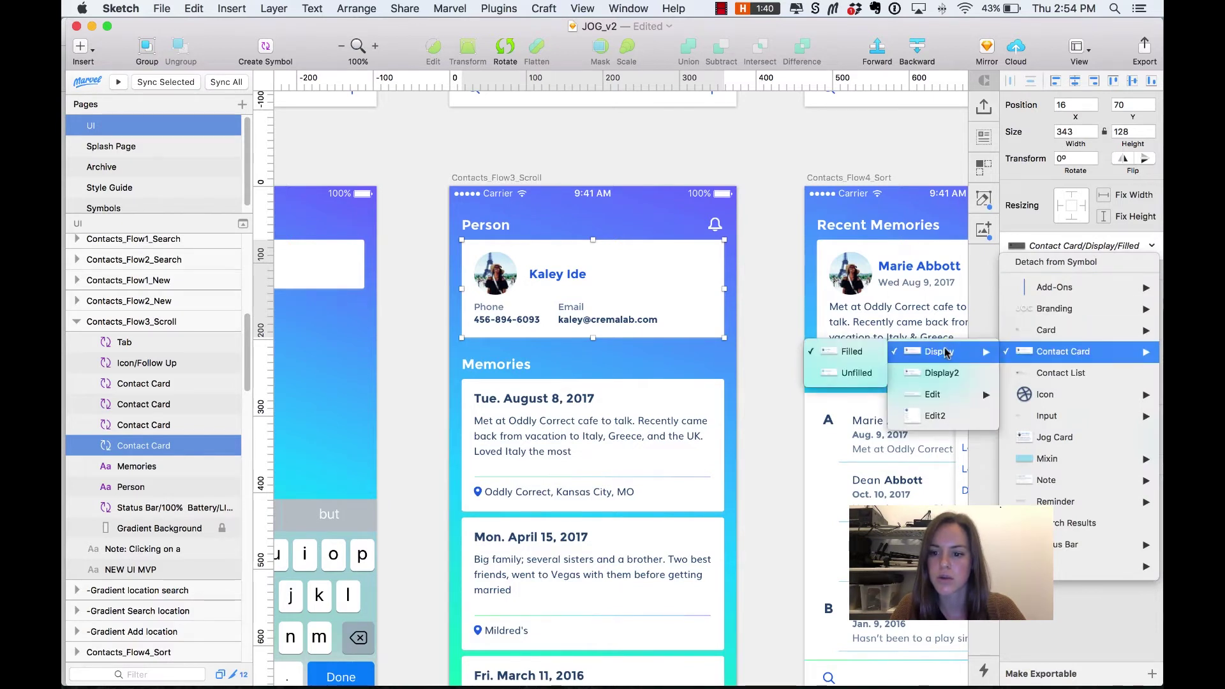
pyautogui.click(848, 377)
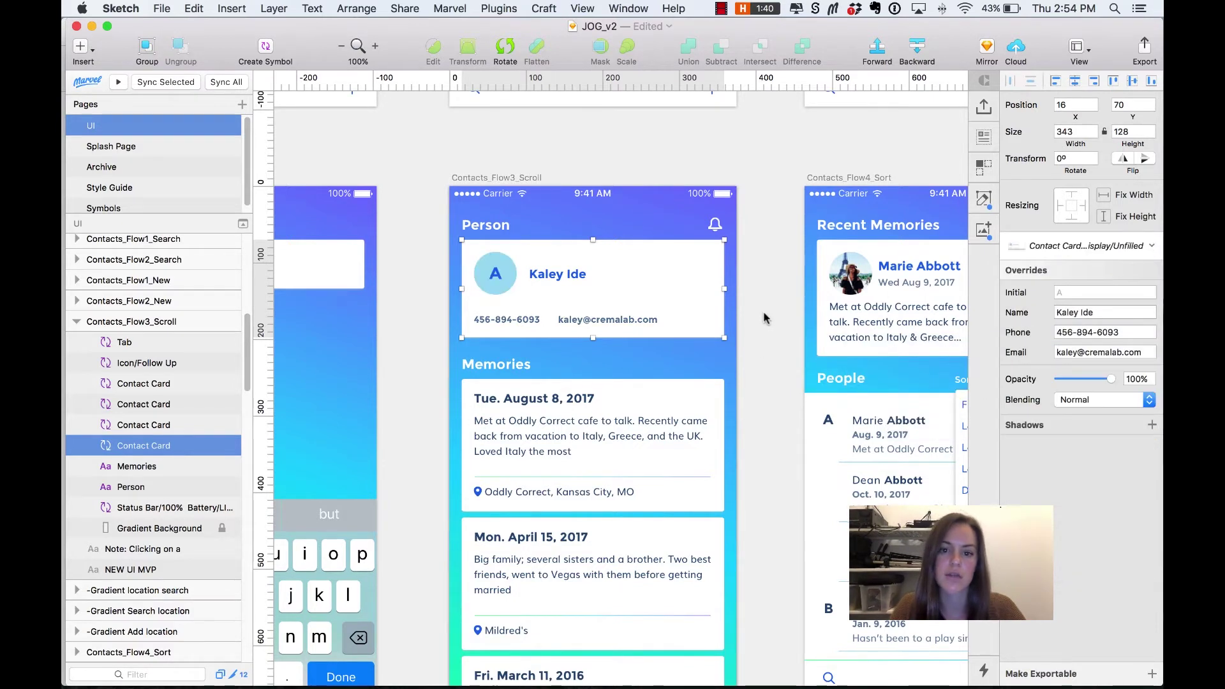
pyautogui.doubleClick(565, 274)
# - Apply the Subheading Bold/Tertiary text style to the card's name layer
pyautogui.click(549, 275)
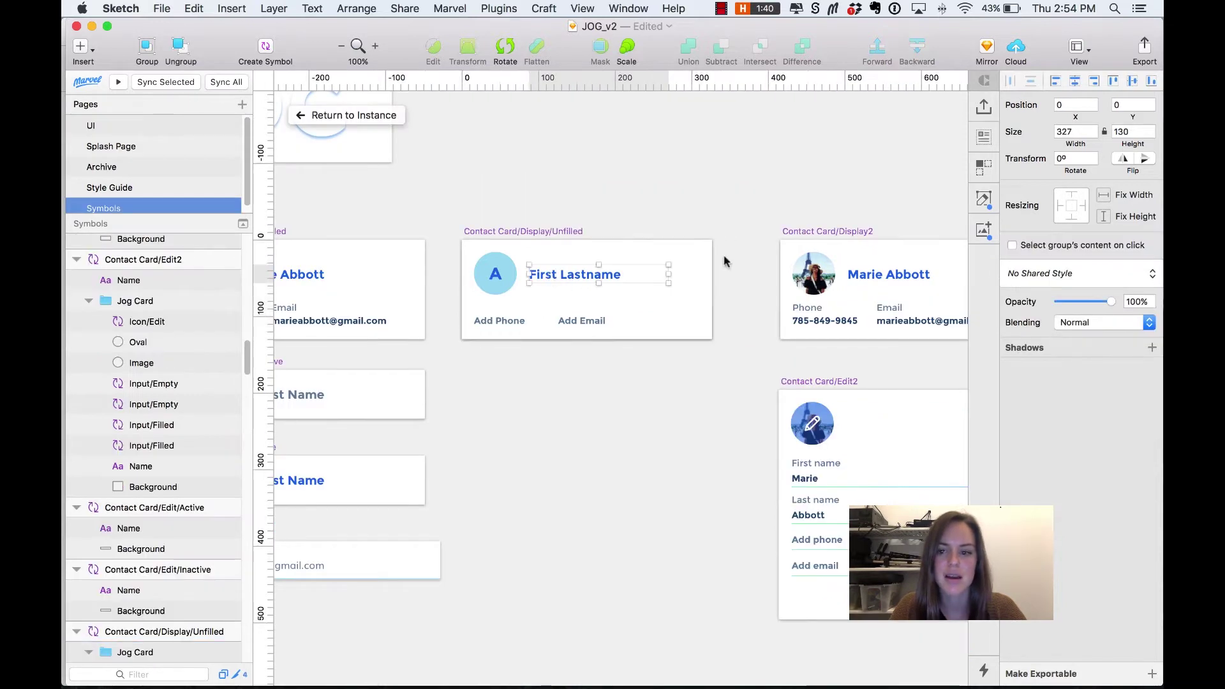
pyautogui.click(1056, 273)
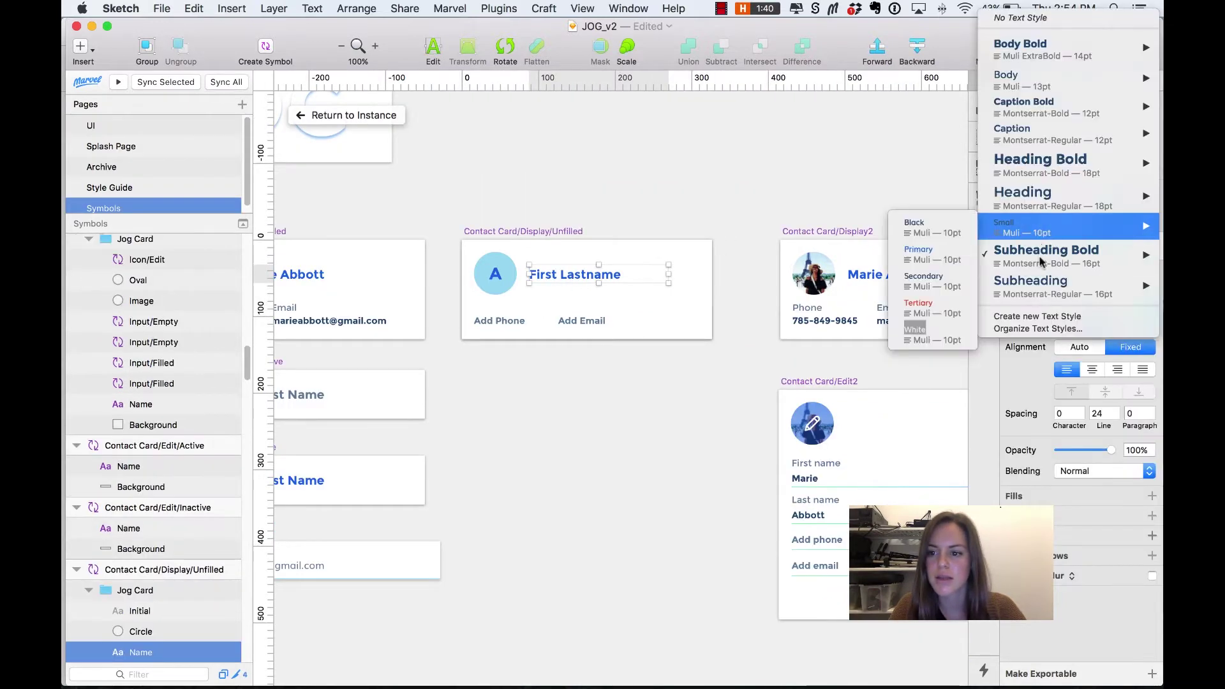
pyautogui.moveTo(1046, 253)
pyautogui.click(872, 345)
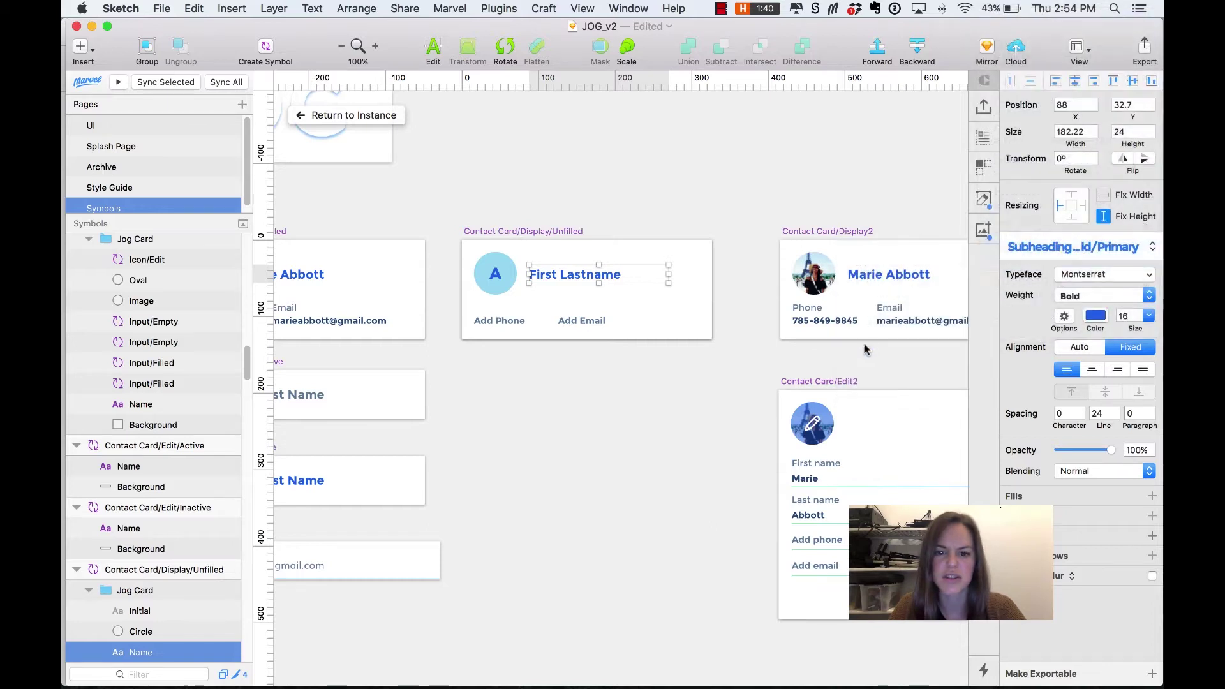
# - Fill the avatar circle with red ED5339 at 20% opacity
pyautogui.click(509, 293)
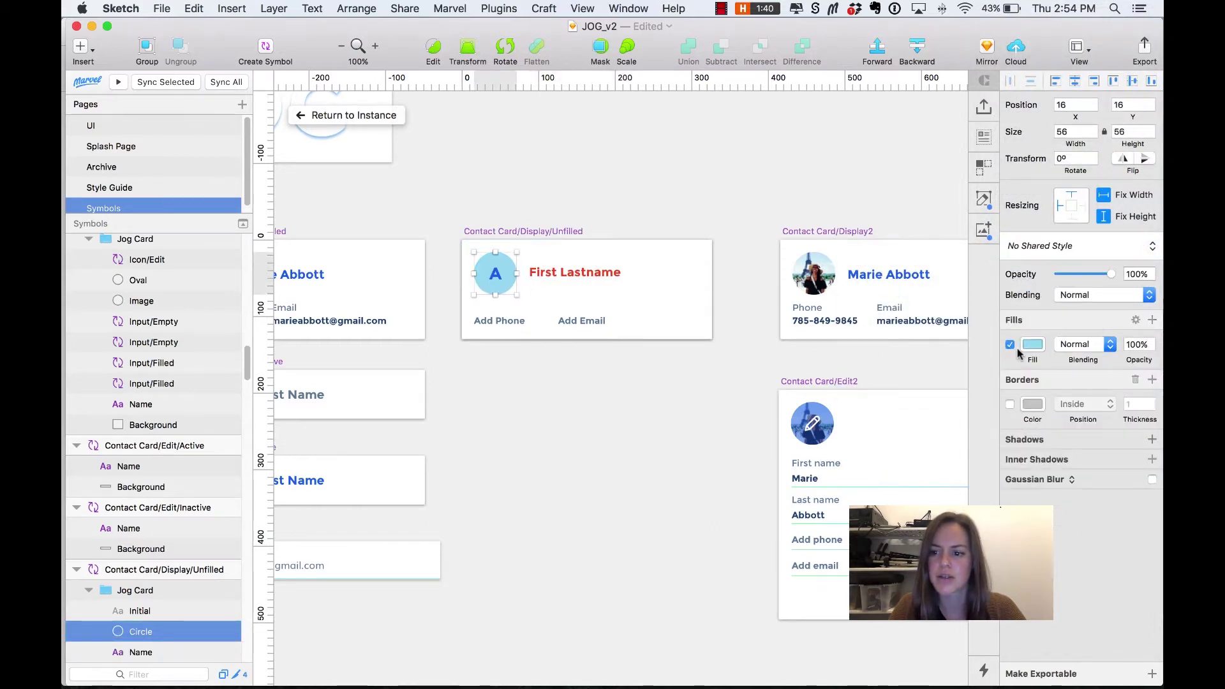
pyautogui.click(1032, 345)
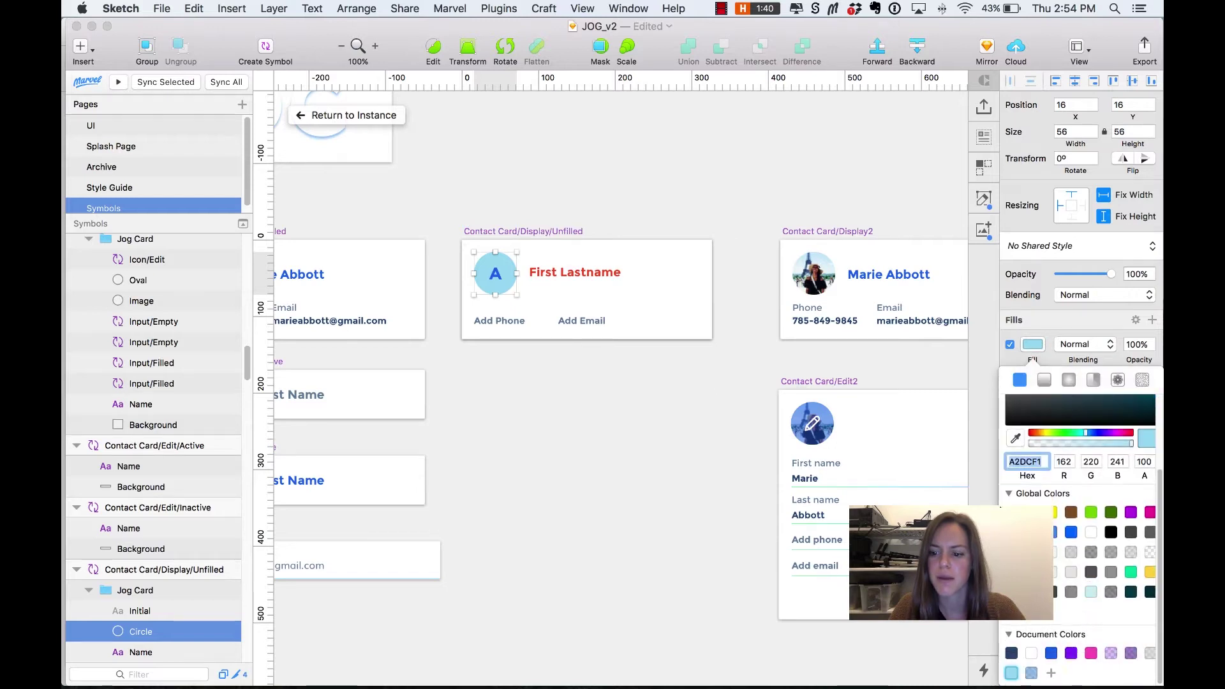
pyautogui.write('ED5339')
pyautogui.click(1131, 345)
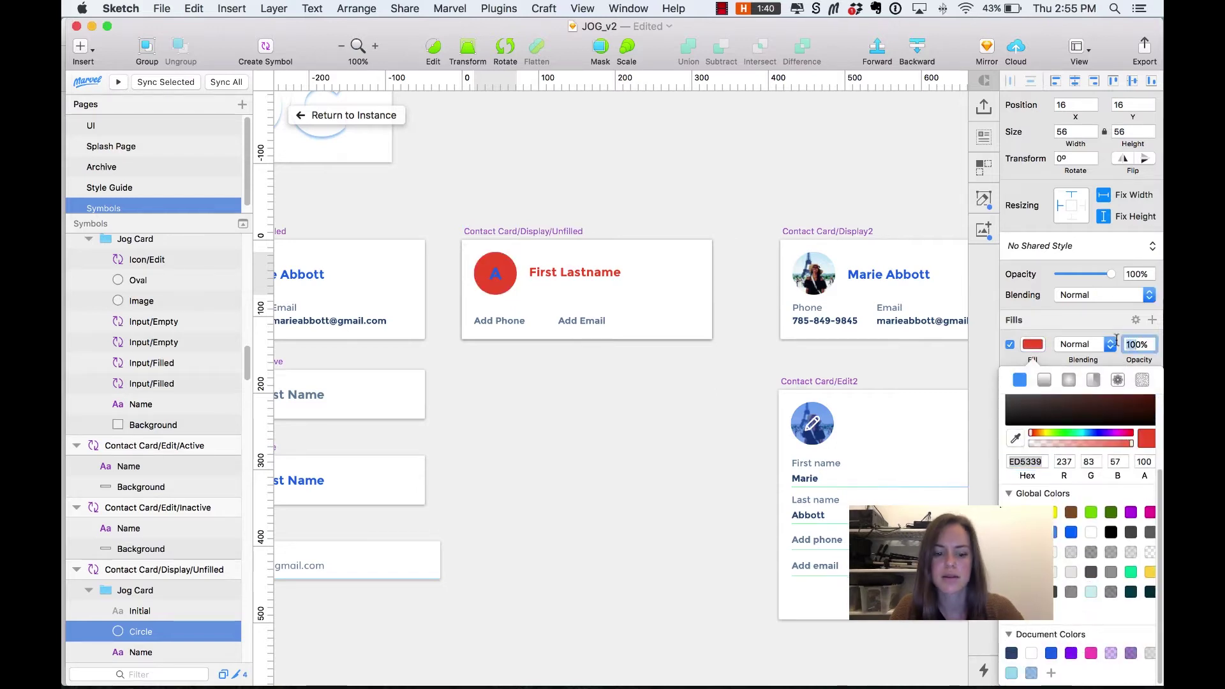
pyautogui.write('20')
pyautogui.press('Return')
# - Make the initial "A" red and return to the instance on the UI page
pyautogui.press('Tab')
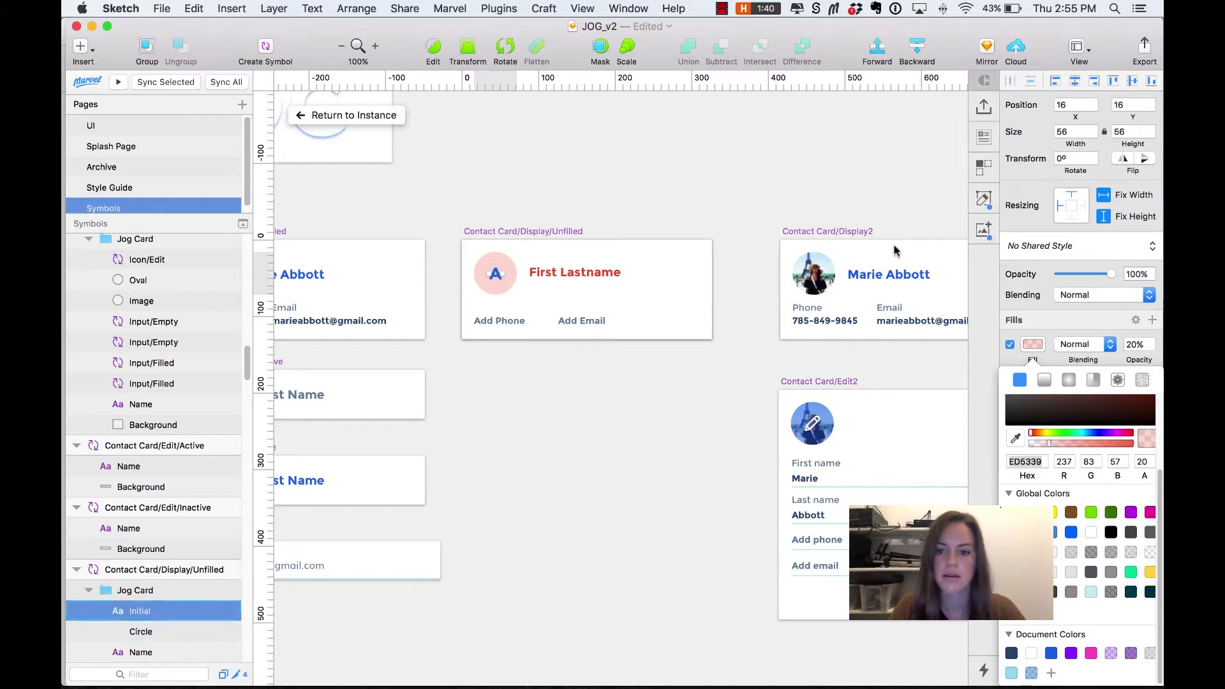
pyautogui.click(1041, 344)
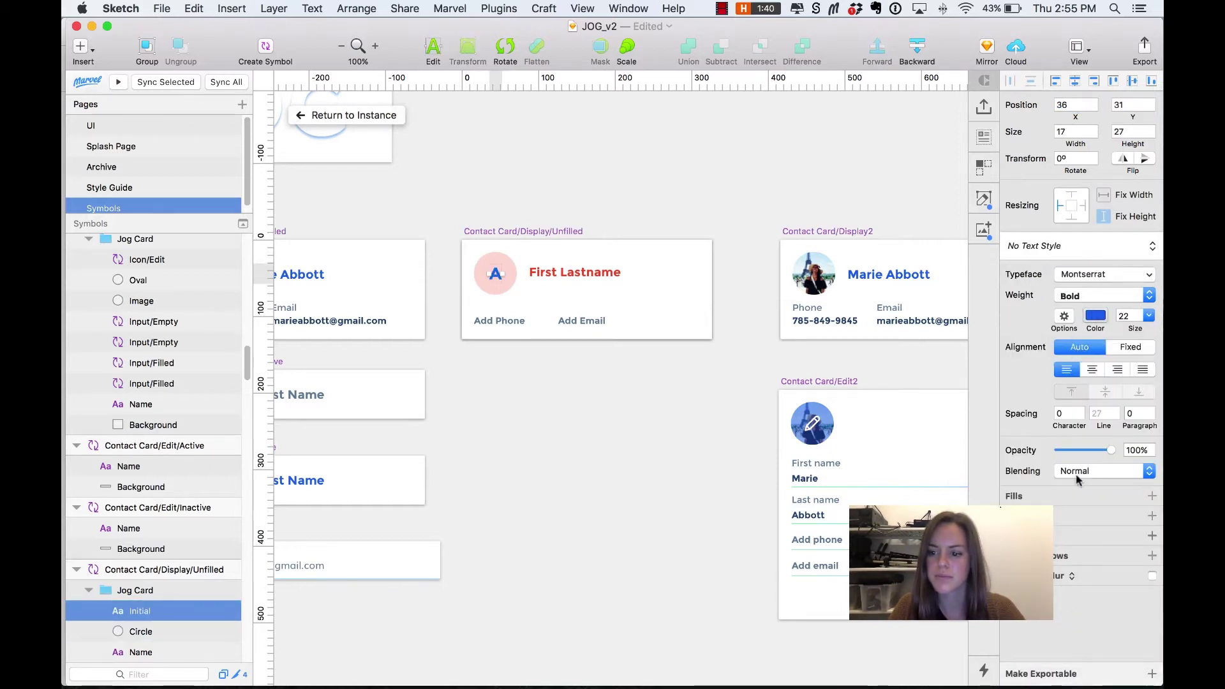
pyautogui.click(1096, 316)
pyautogui.click(1011, 633)
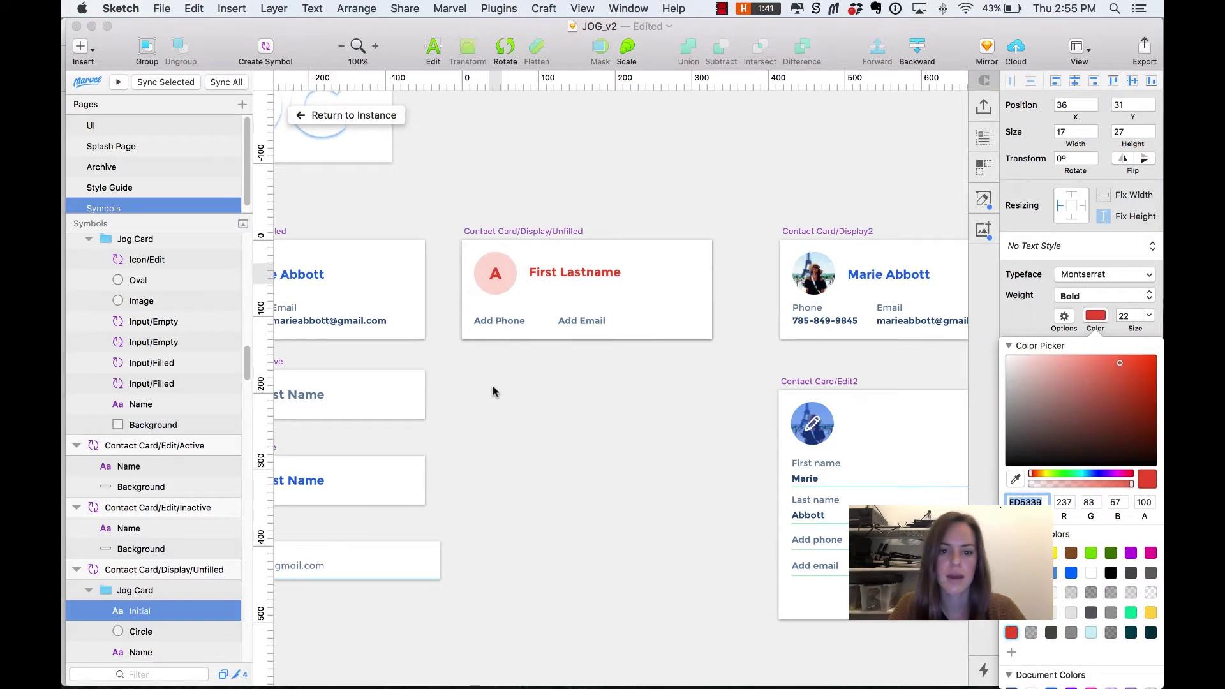
pyautogui.press('Escape')
pyautogui.press('Escape')
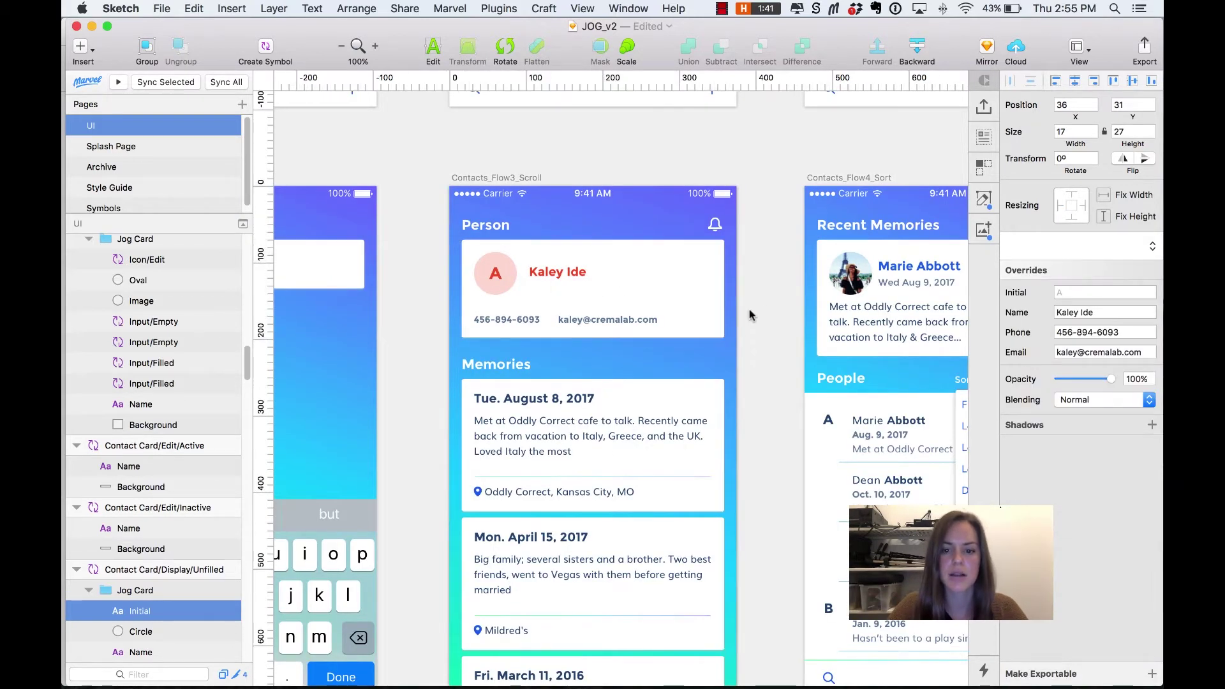
pyautogui.click(749, 314)
pyautogui.press('super+minus')
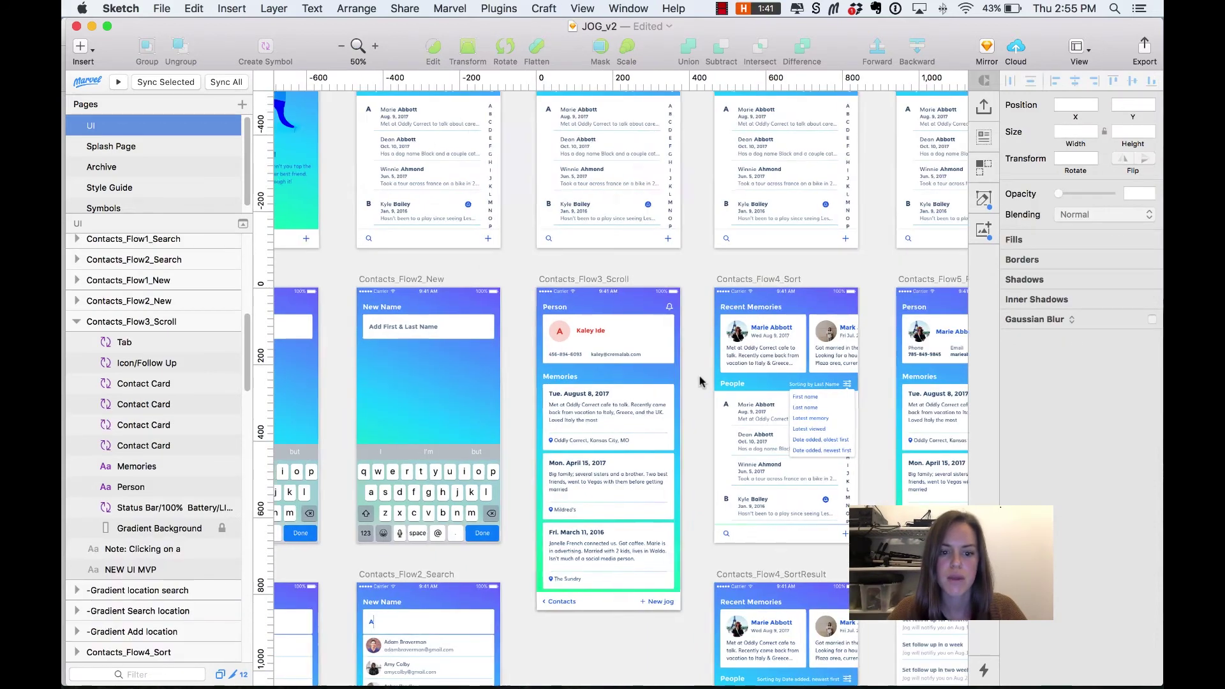
pyautogui.hscroll(-3, 699, 381)
pyautogui.scroll(-10, 699, 382)
pyautogui.press('super+minus')
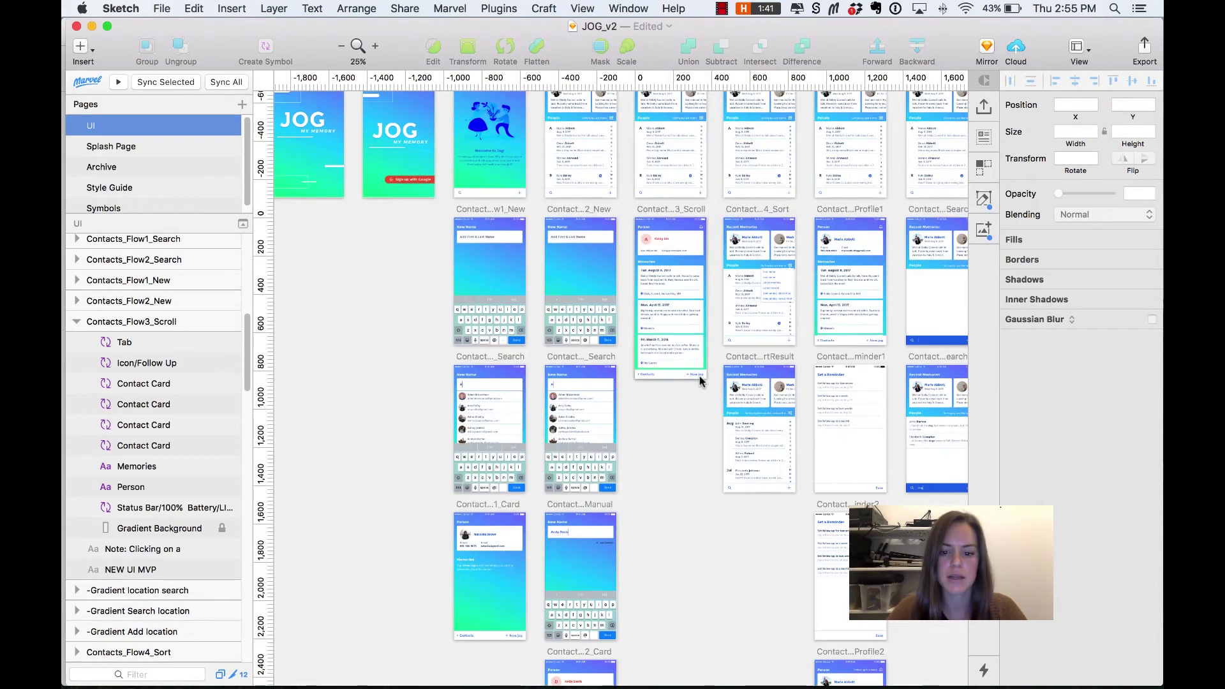
pyautogui.scroll(-5, 699, 381)
pyautogui.hscroll(4, 699, 381)
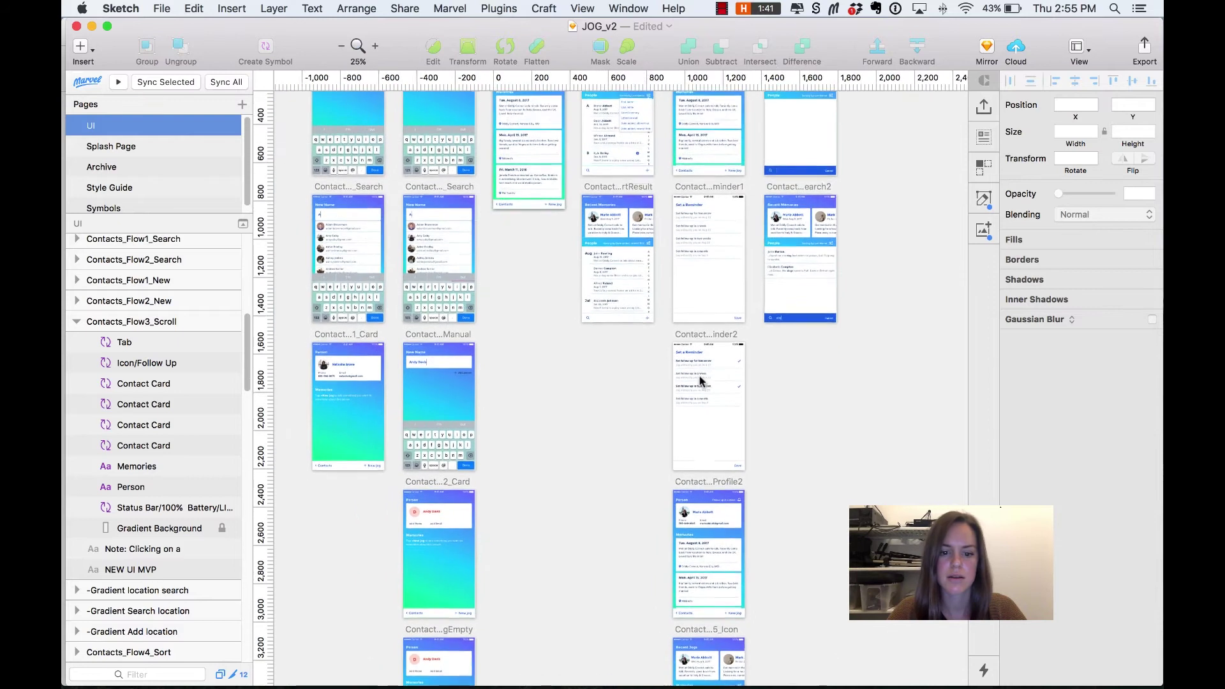
pyautogui.scroll(-3, 700, 381)
pyautogui.hscroll(-4, 700, 381)
pyautogui.press('super+plus')
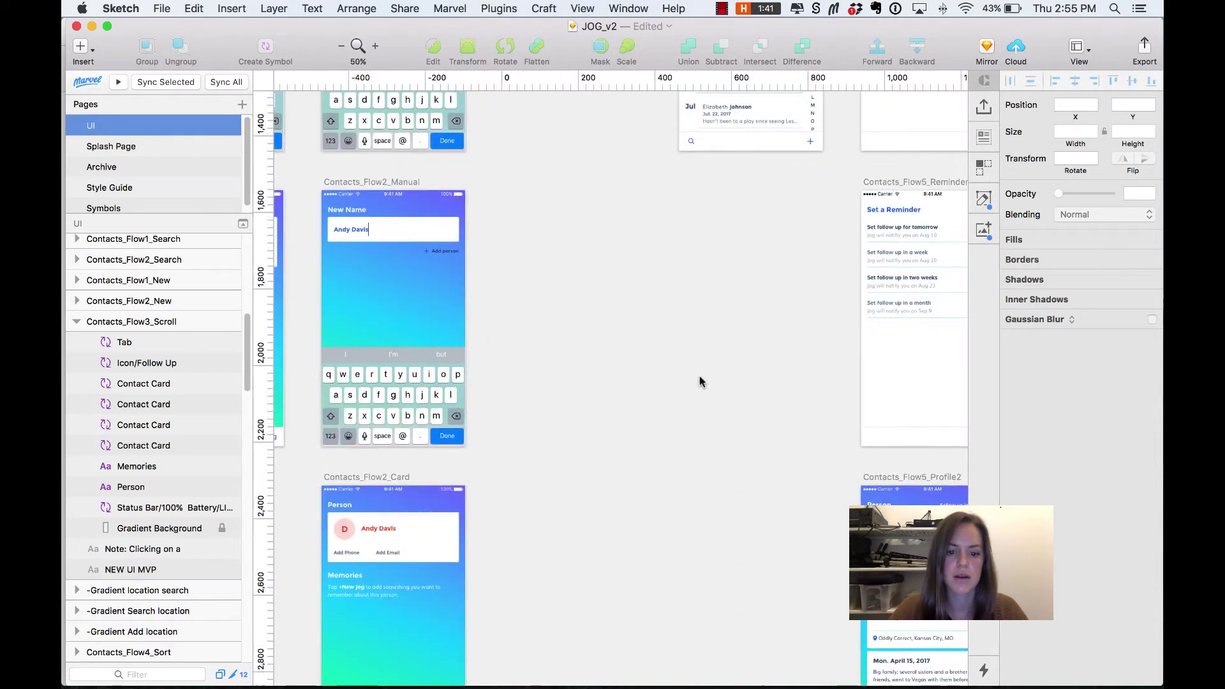
pyautogui.scroll(-5, 699, 381)
pyautogui.hscroll(-4, 699, 381)
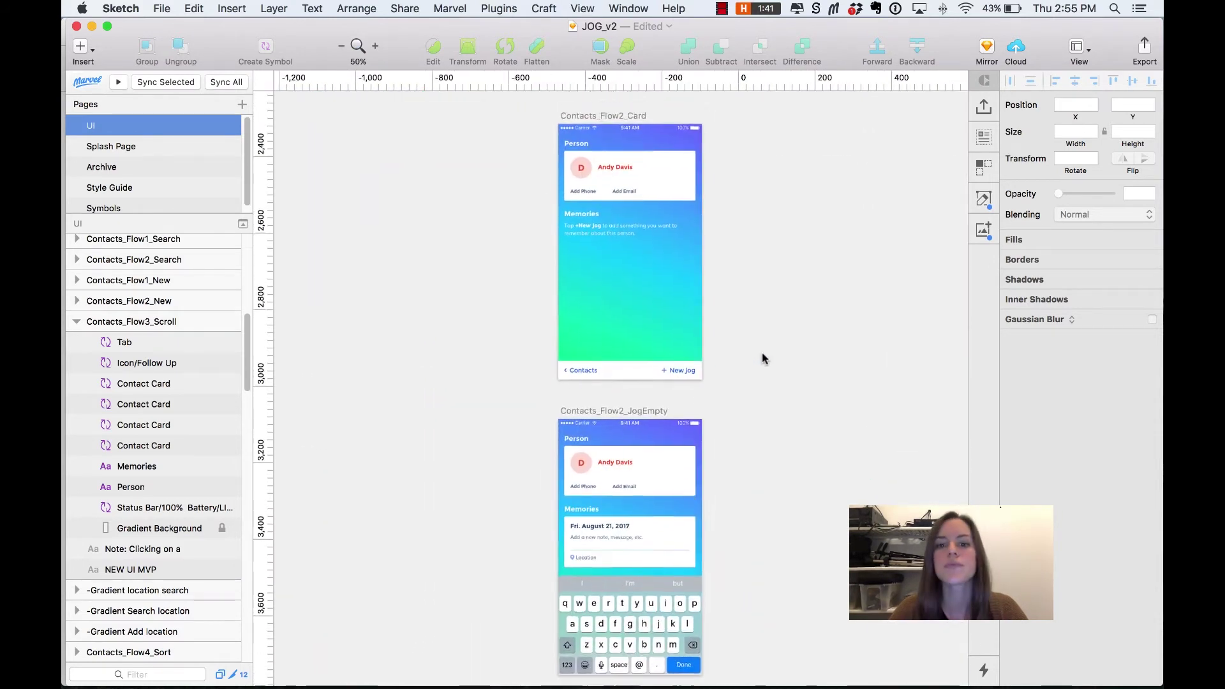
pyautogui.scroll(1, 764, 359)
pyautogui.press('super+minus')
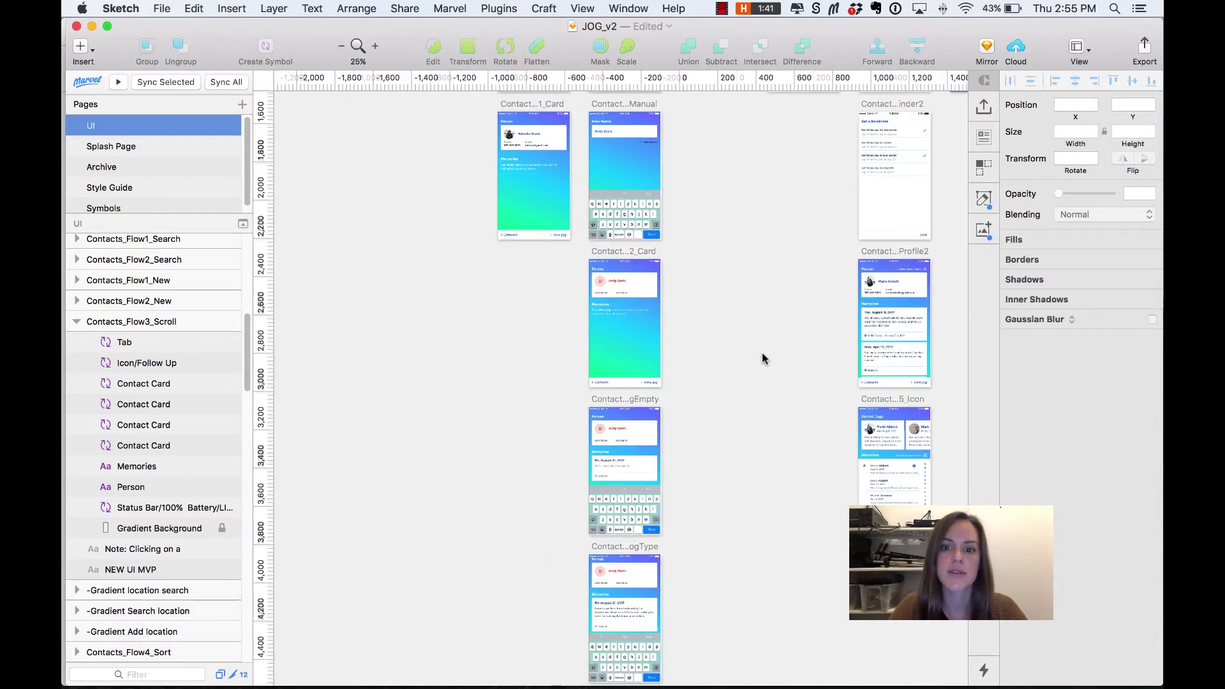
pyautogui.scroll(-1, 760, 383)
pyautogui.moveTo(752, 446); pyautogui.dragTo(736, 295)
pyautogui.scroll(-2, 737, 295)
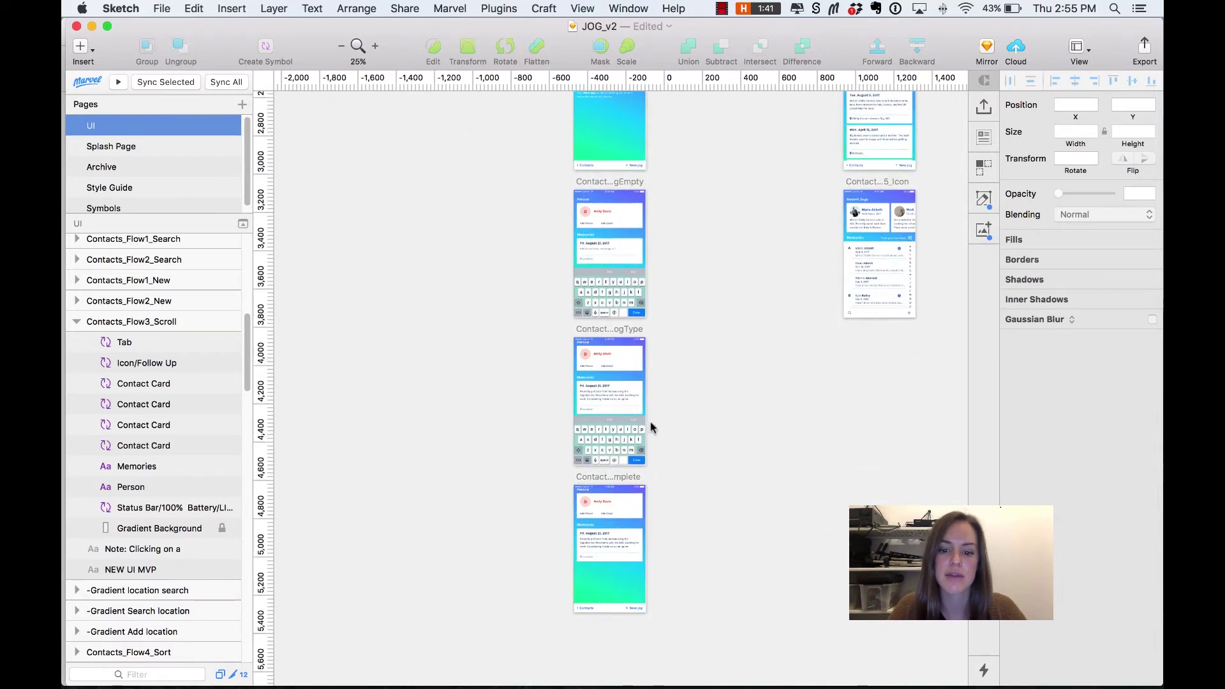
pyautogui.scroll(5, 651, 223)
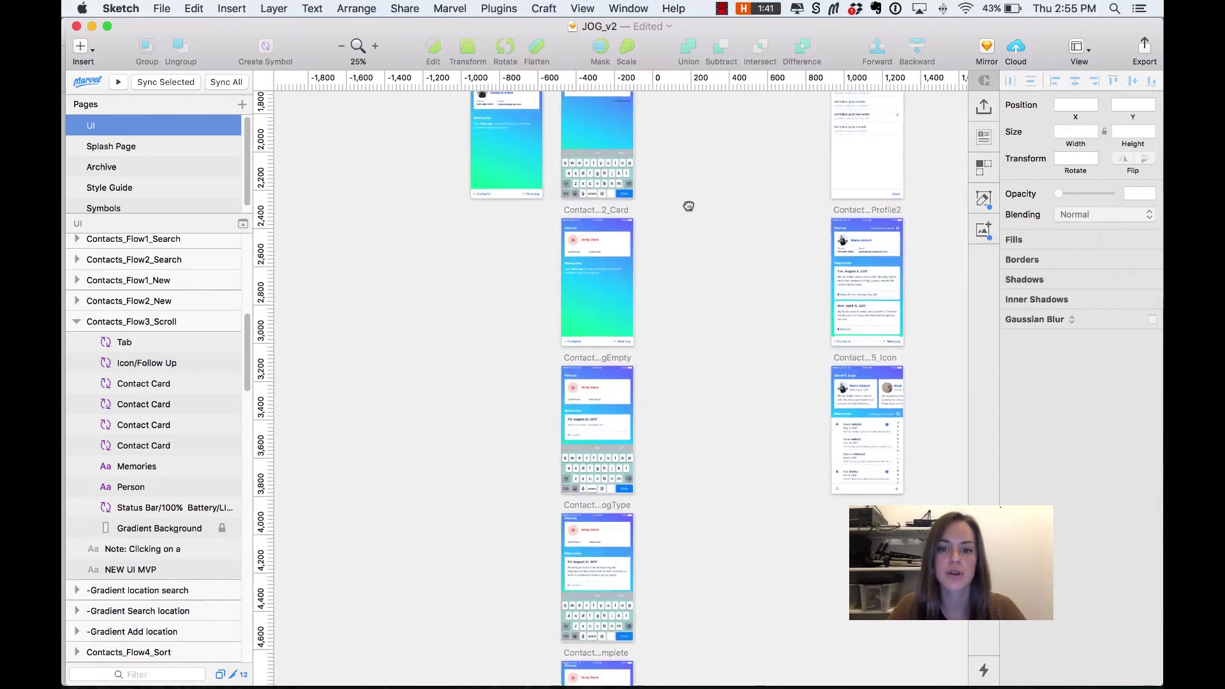
pyautogui.scroll(7, 744, 237)
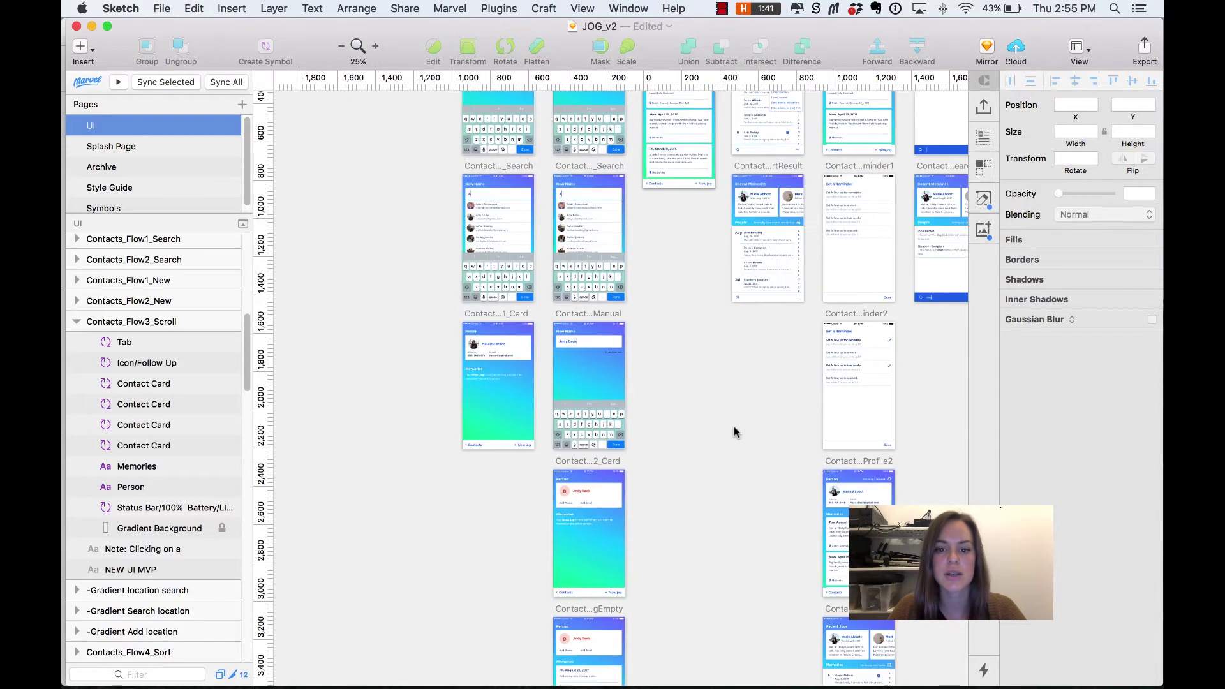
pyautogui.scroll(8, 733, 426)
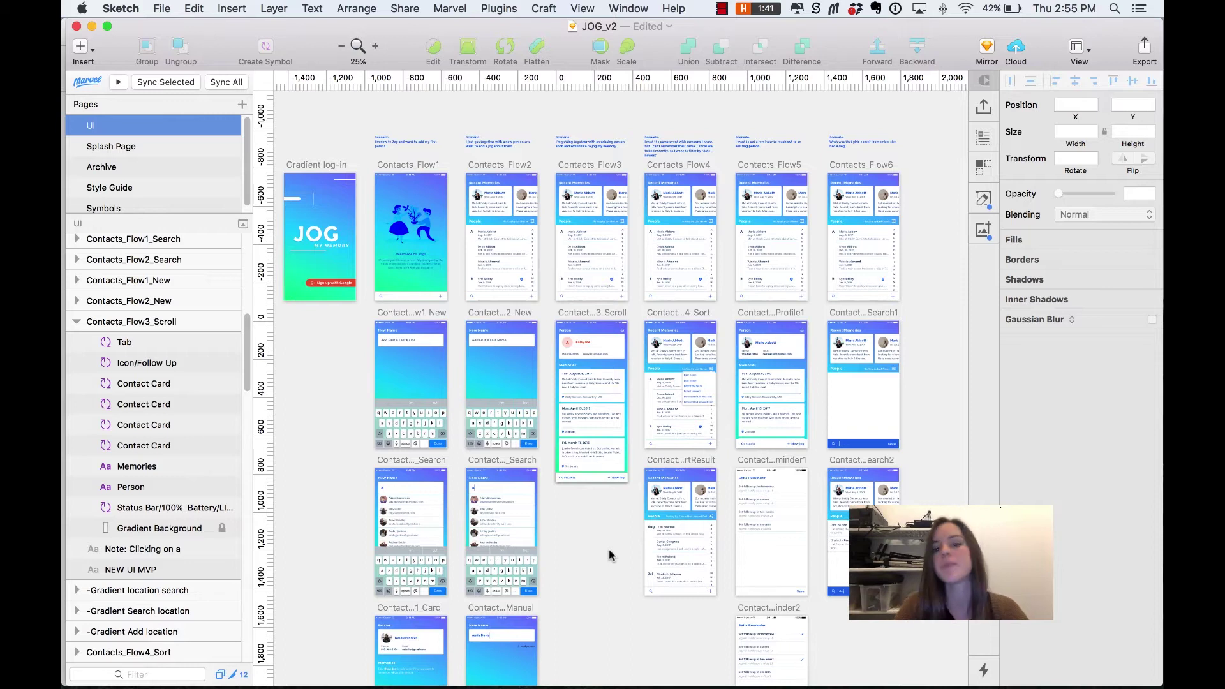
# - Select Contacts_Flow3_Scroll plus the Flow 2, Contacts_Flow2_JogEmpty and JogType artboards
pyautogui.click(582, 312)
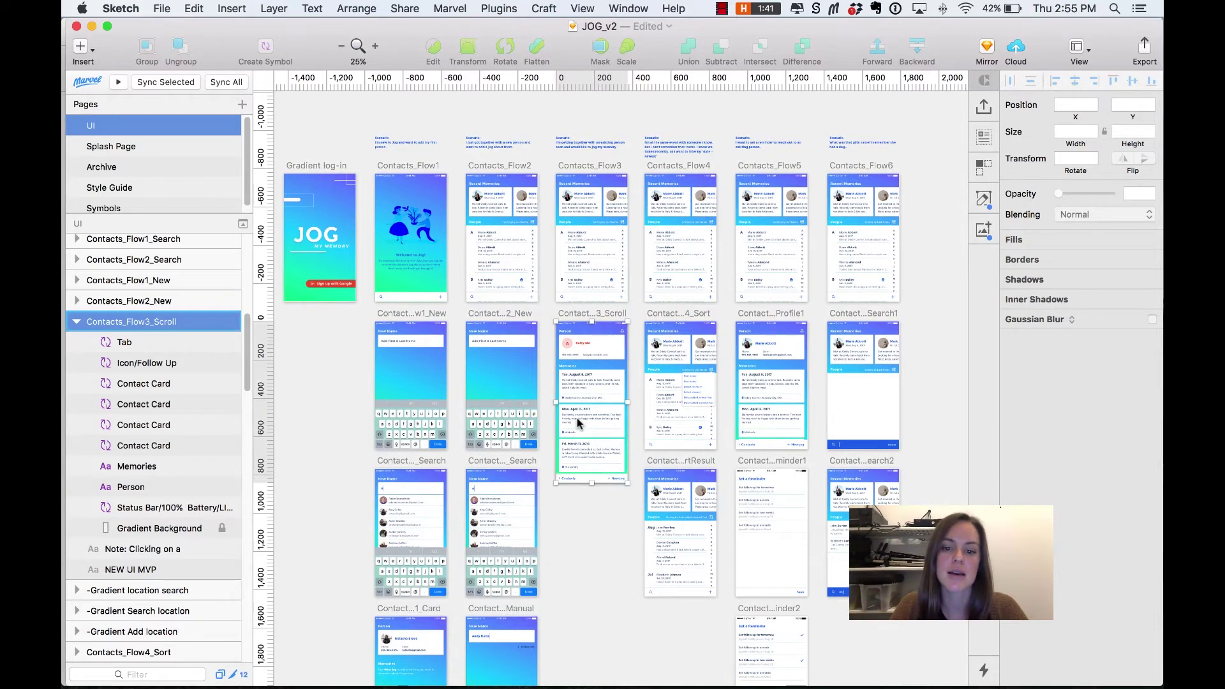
pyautogui.scroll(-10, 578, 423)
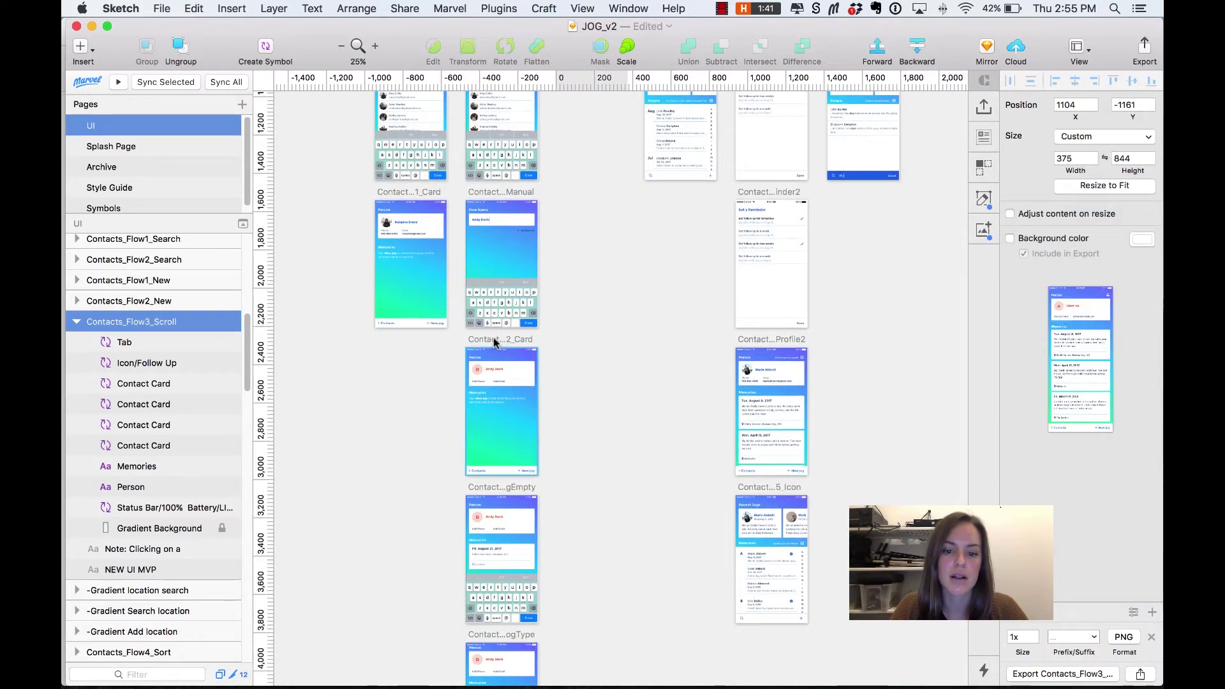
pyautogui.keyDown('shift'); pyautogui.click(495, 342); pyautogui.keyUp('shift')
pyautogui.scroll(-4, 582, 375)
pyautogui.keyDown('shift'); pyautogui.click(504, 445); pyautogui.keyUp('shift')
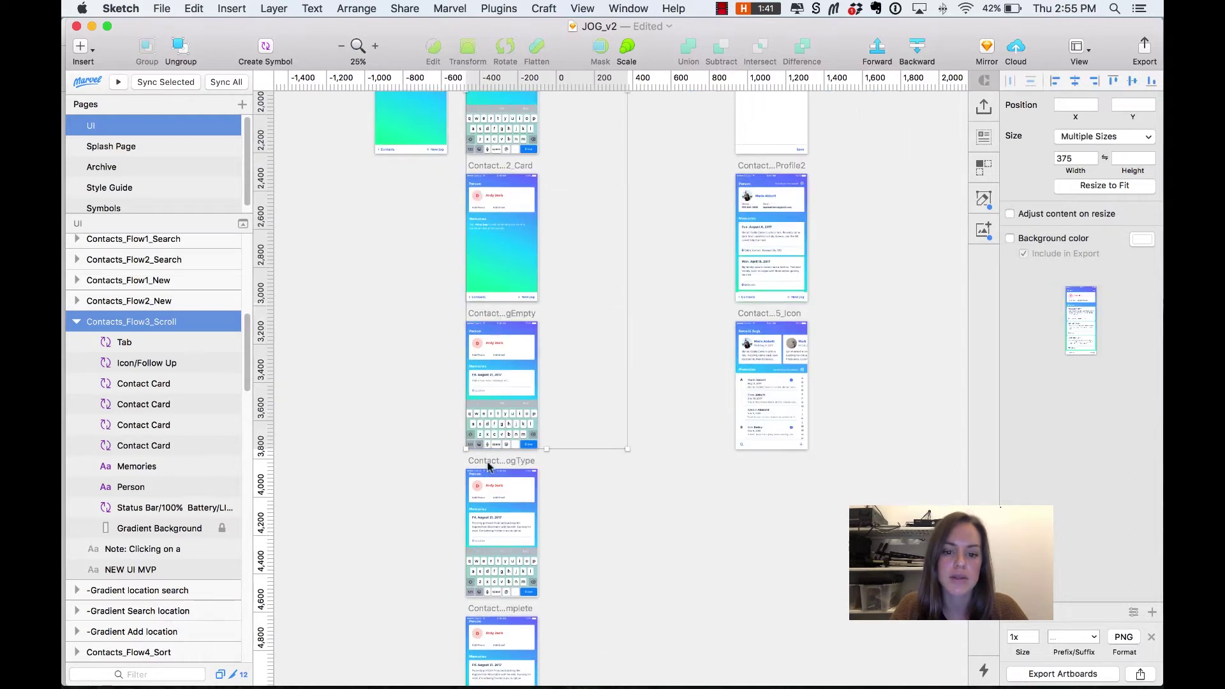
pyautogui.keyDown('shift'); pyautogui.click(482, 611); pyautogui.keyUp('shift')
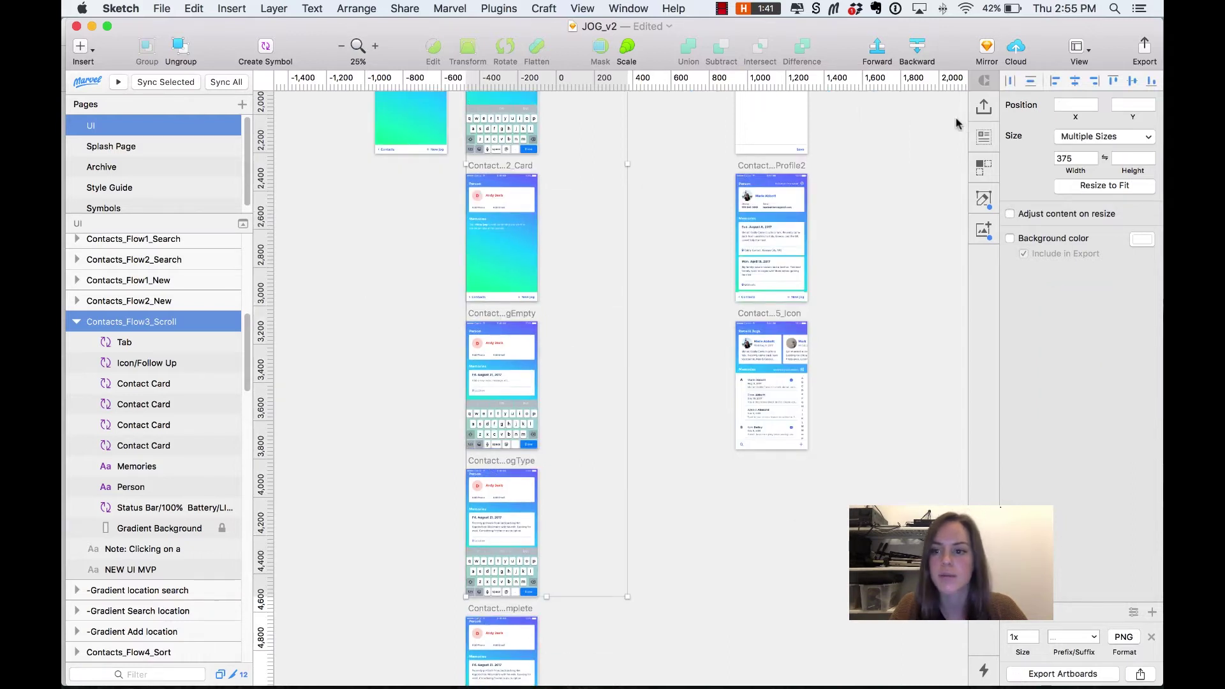
# - Sync the selected artboards to the JOG_v2 InVision project and view it in Chrome
pyautogui.click(985, 109)
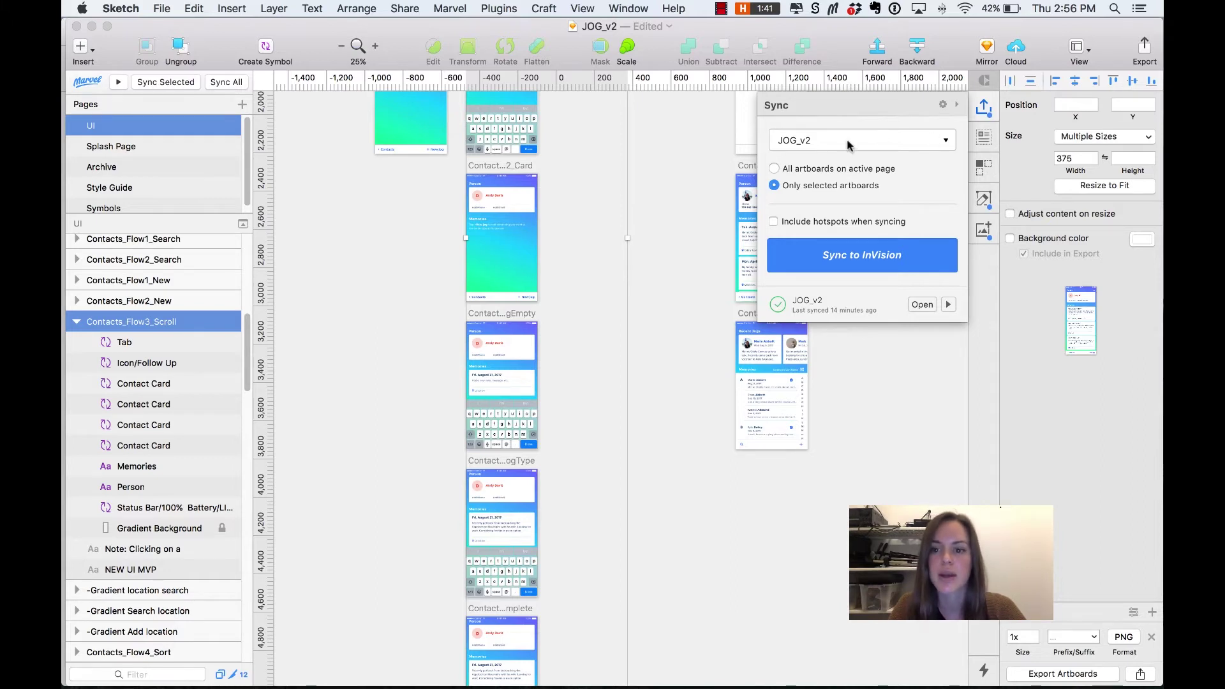
pyautogui.click(843, 258)
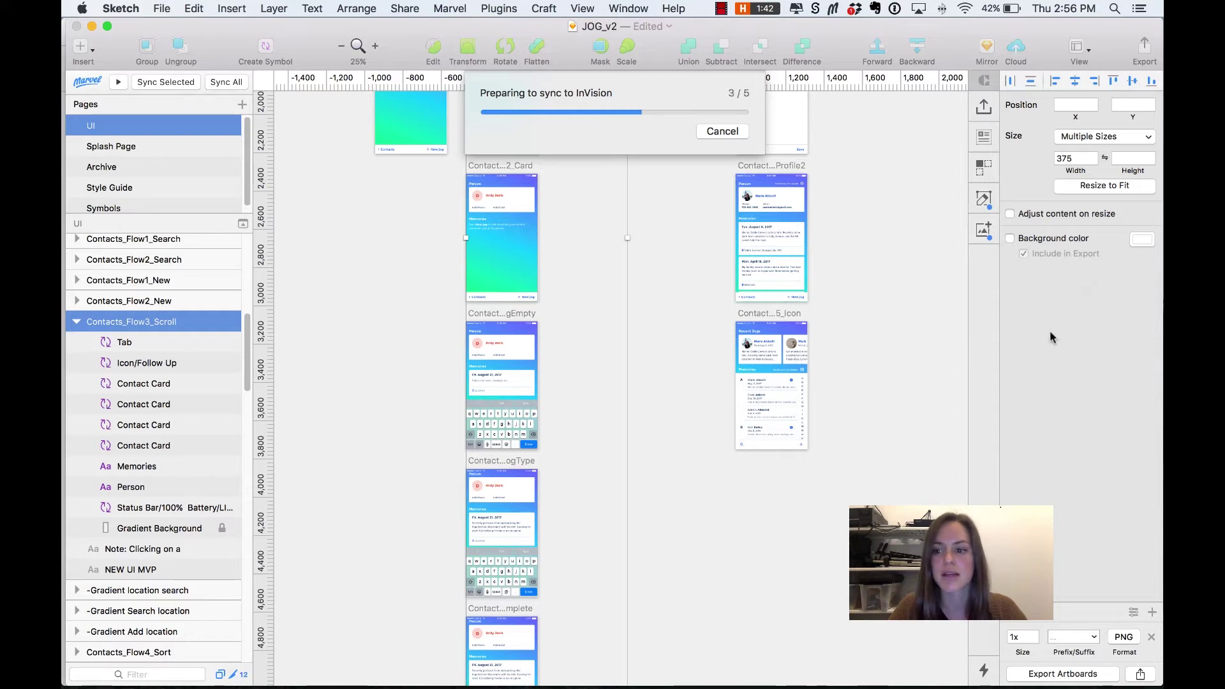
pyautogui.moveTo(557, 664)
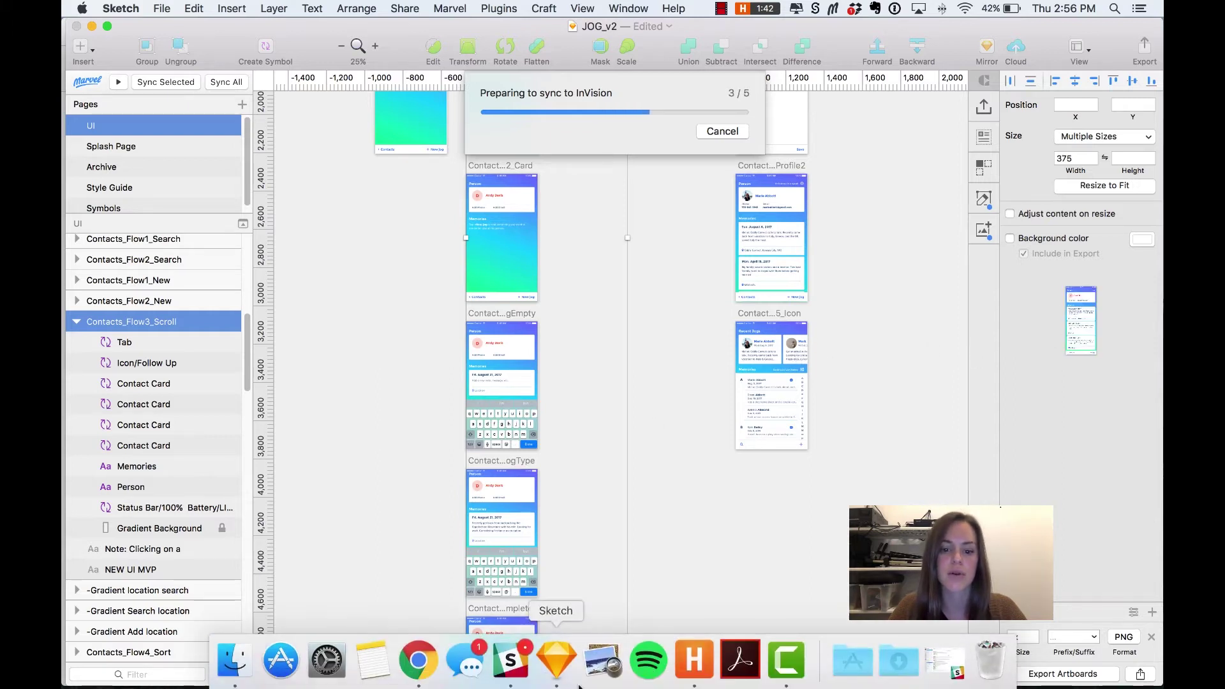
pyautogui.click(418, 661)
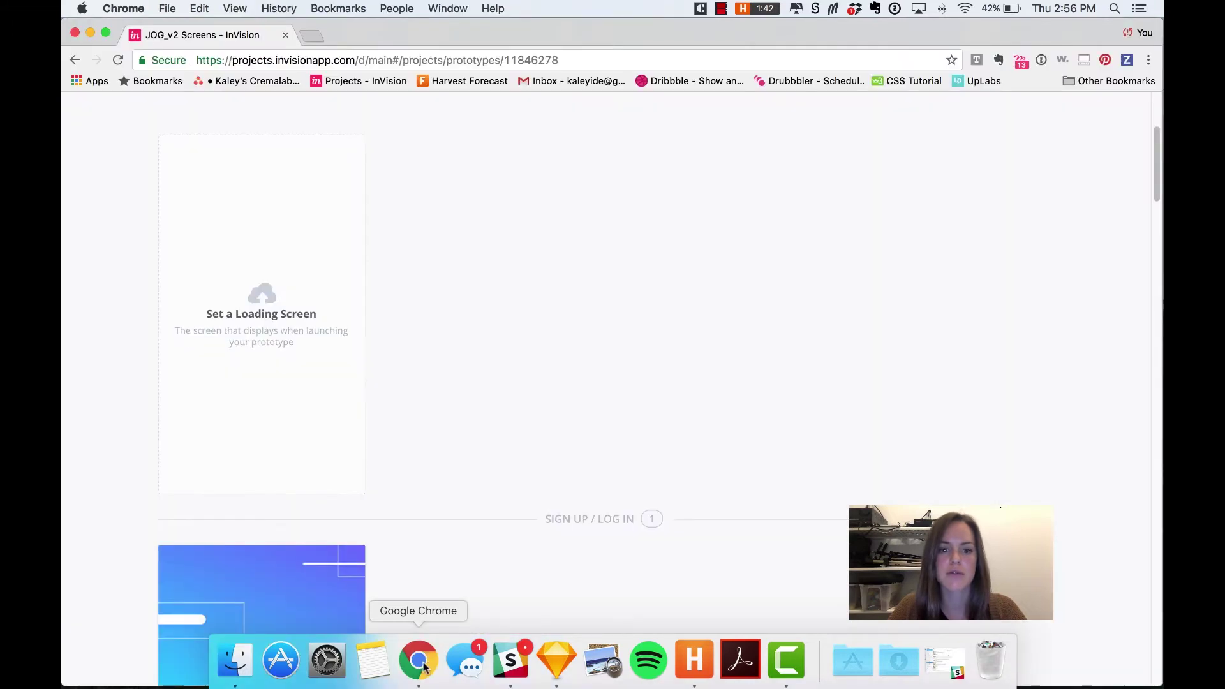
# - Find the synced Flow 3 screens and open Contacts Flow3_Scroll in preview
pyautogui.scroll(-5, 864, 372)
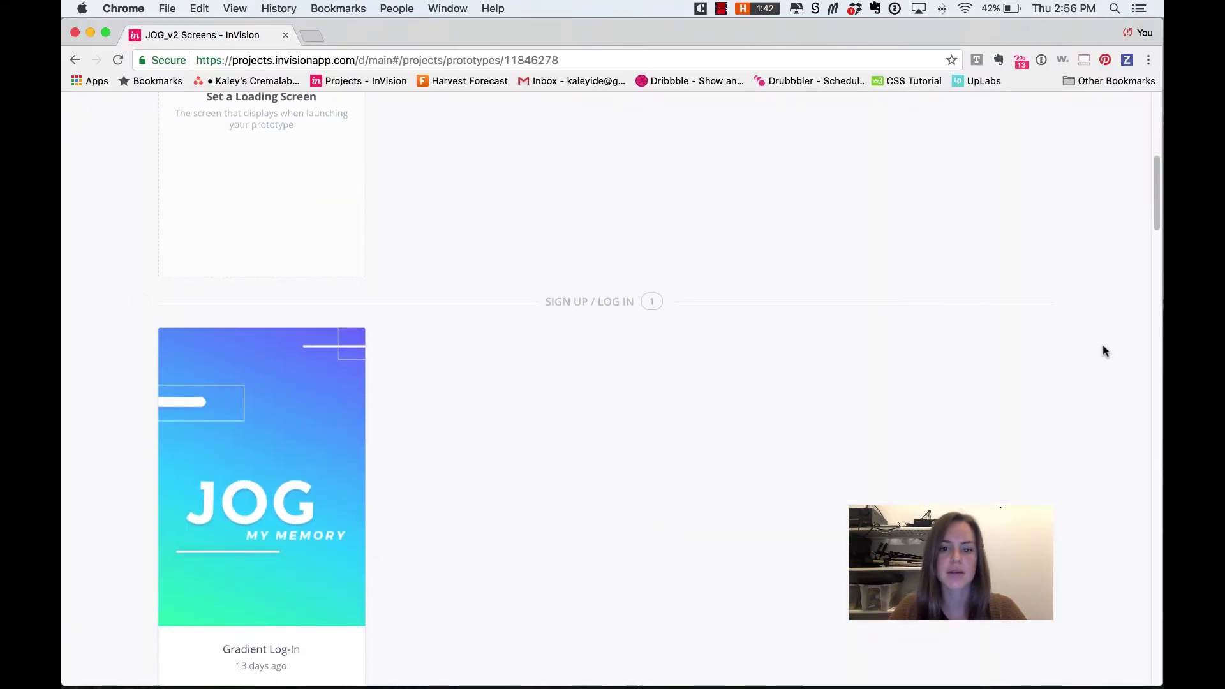
pyautogui.scroll(-10, 1105, 351)
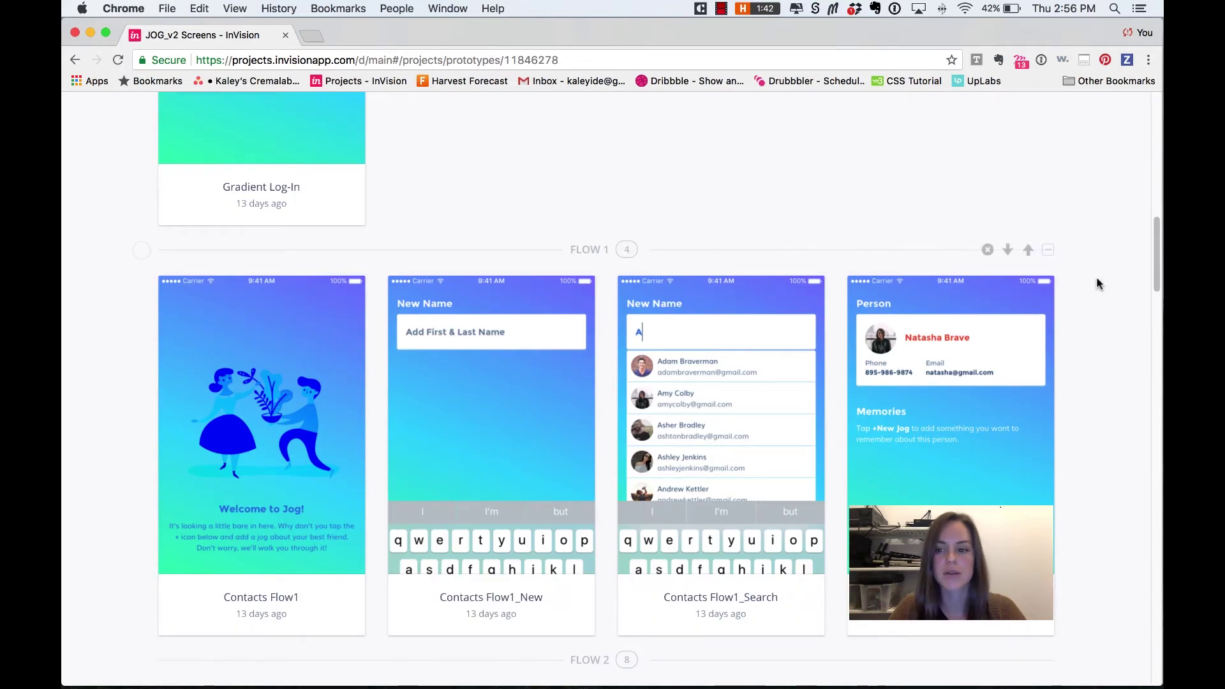
pyautogui.scroll(-6, 1097, 305)
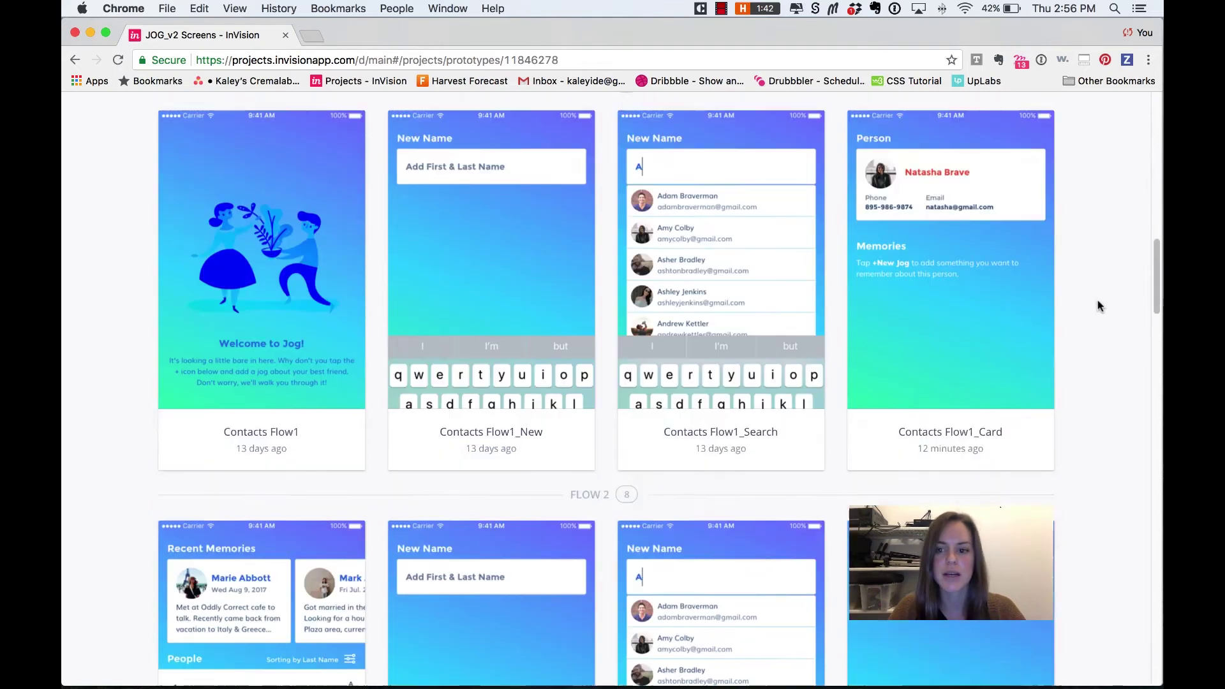
pyautogui.scroll(-15, 1097, 307)
pyautogui.scroll(9, 1098, 306)
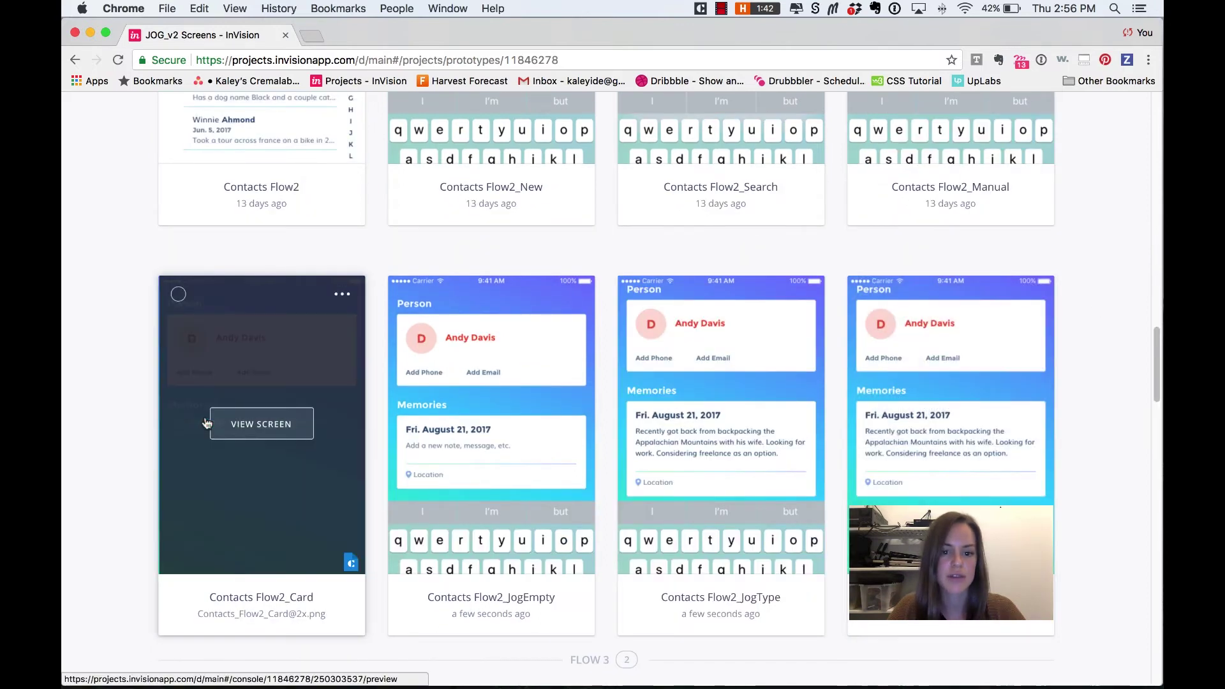
pyautogui.scroll(-1, 1108, 388)
pyautogui.scroll(-15, 1110, 386)
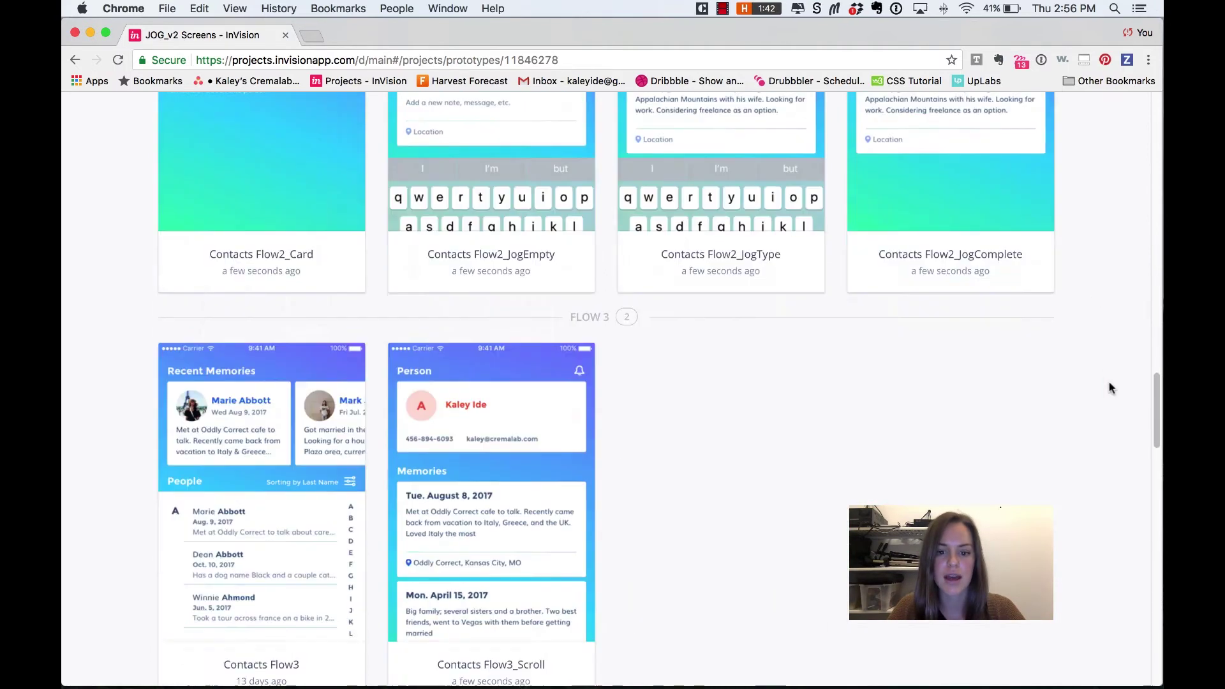
pyautogui.scroll(5, 1110, 385)
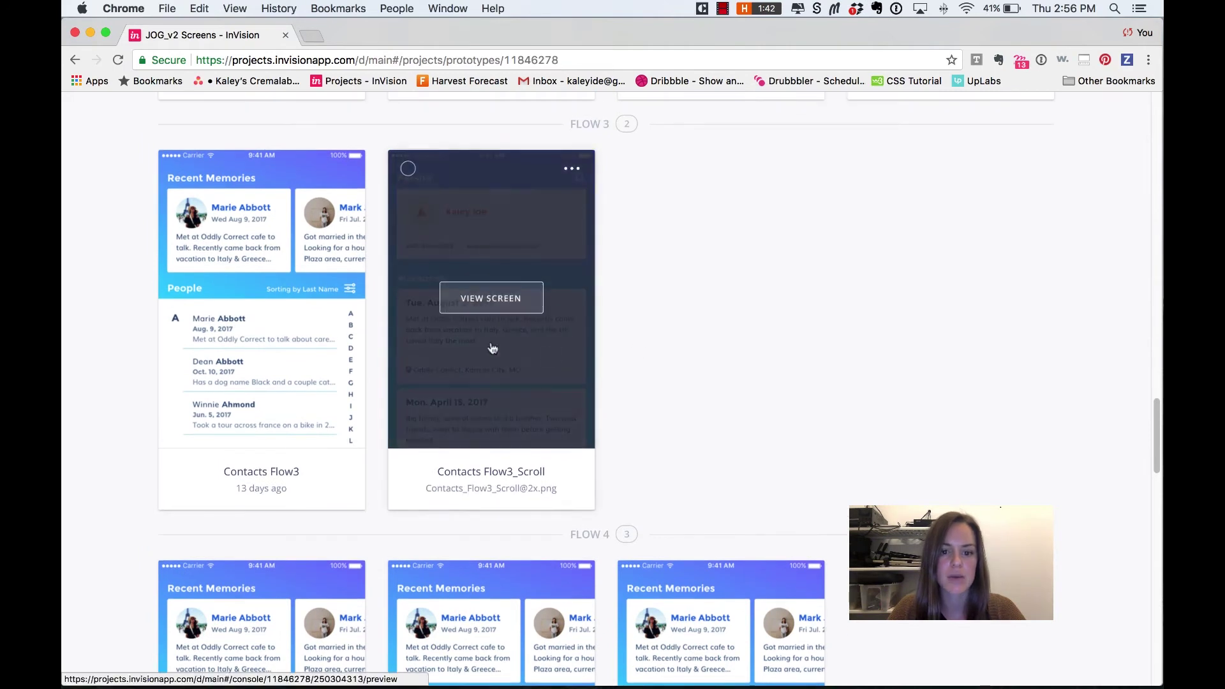
pyautogui.click(492, 299)
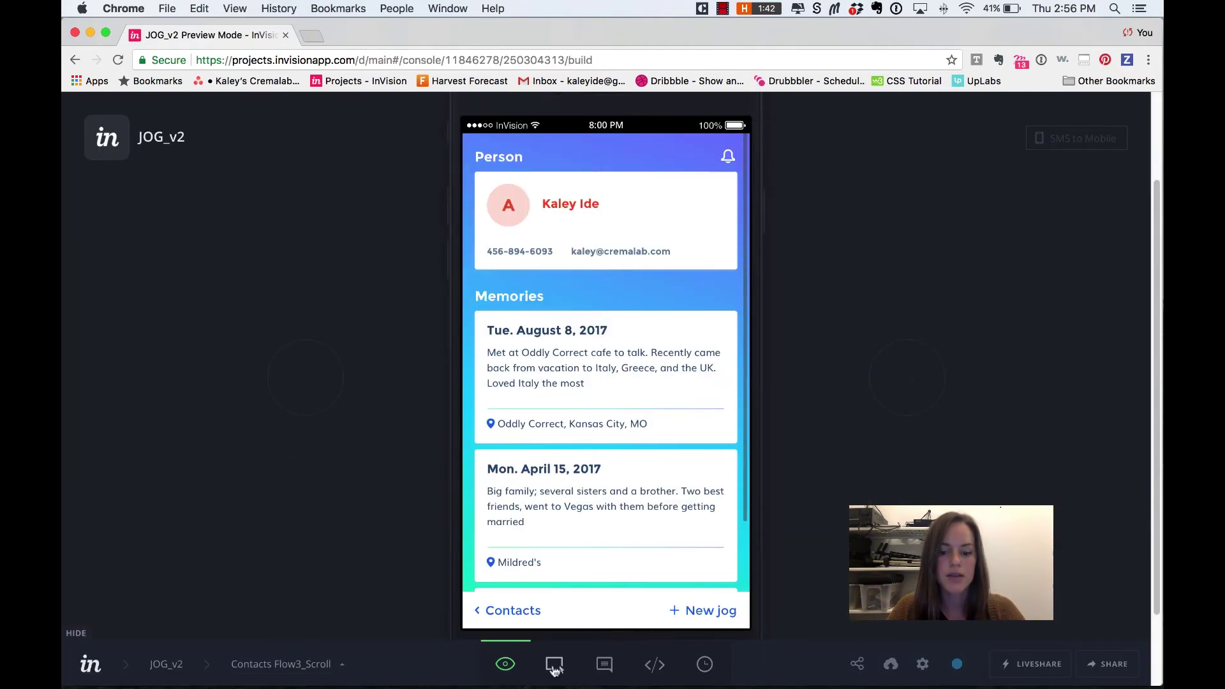
# - Link the Contacts back-link hotspot to Contacts Flow4 with Tap gesture and Push Right transition
pyautogui.click(555, 665)
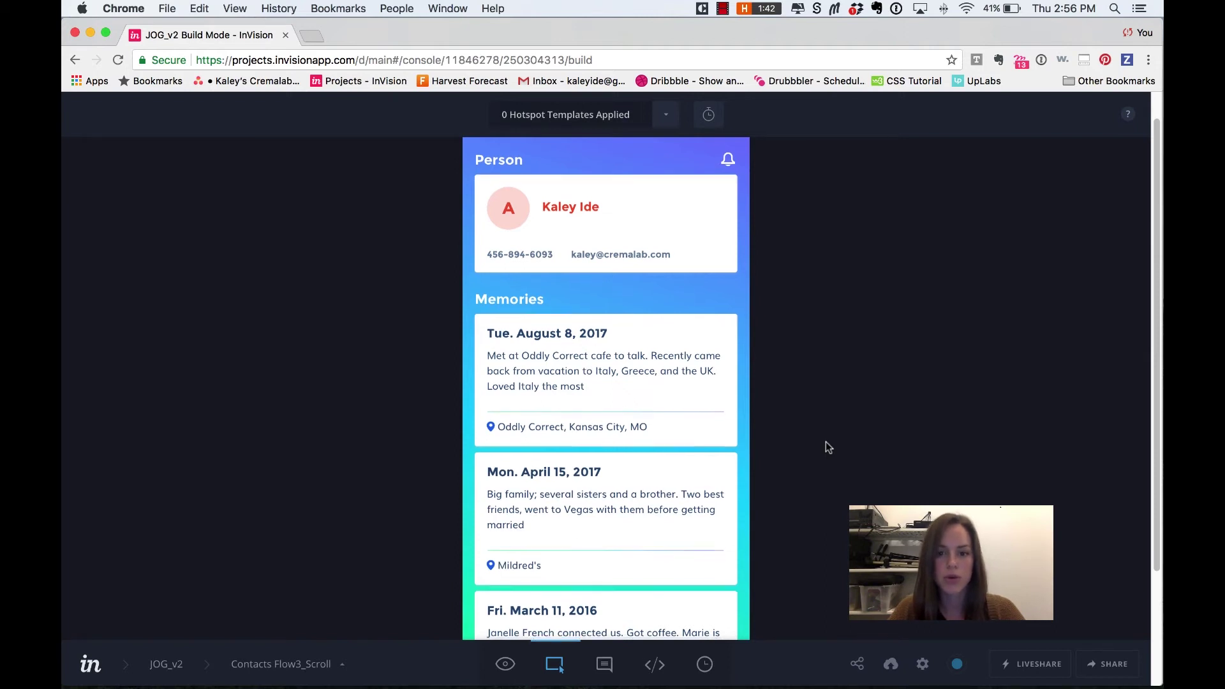
pyautogui.scroll(-5, 825, 441)
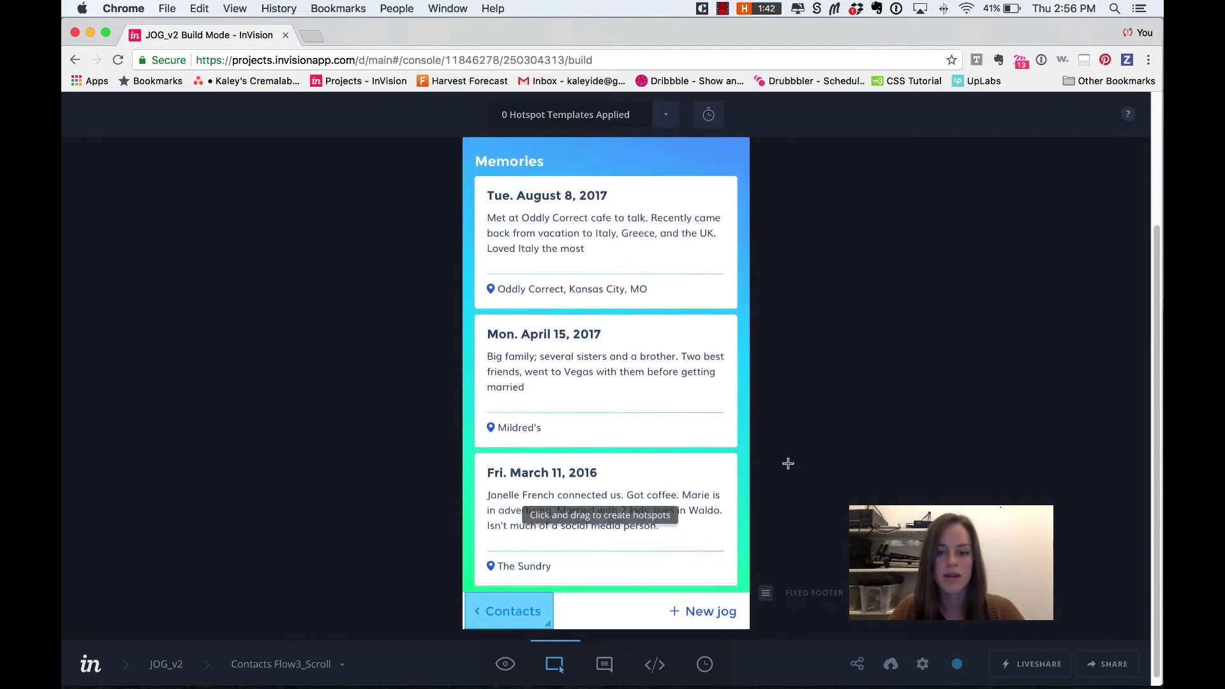
pyautogui.click(466, 613)
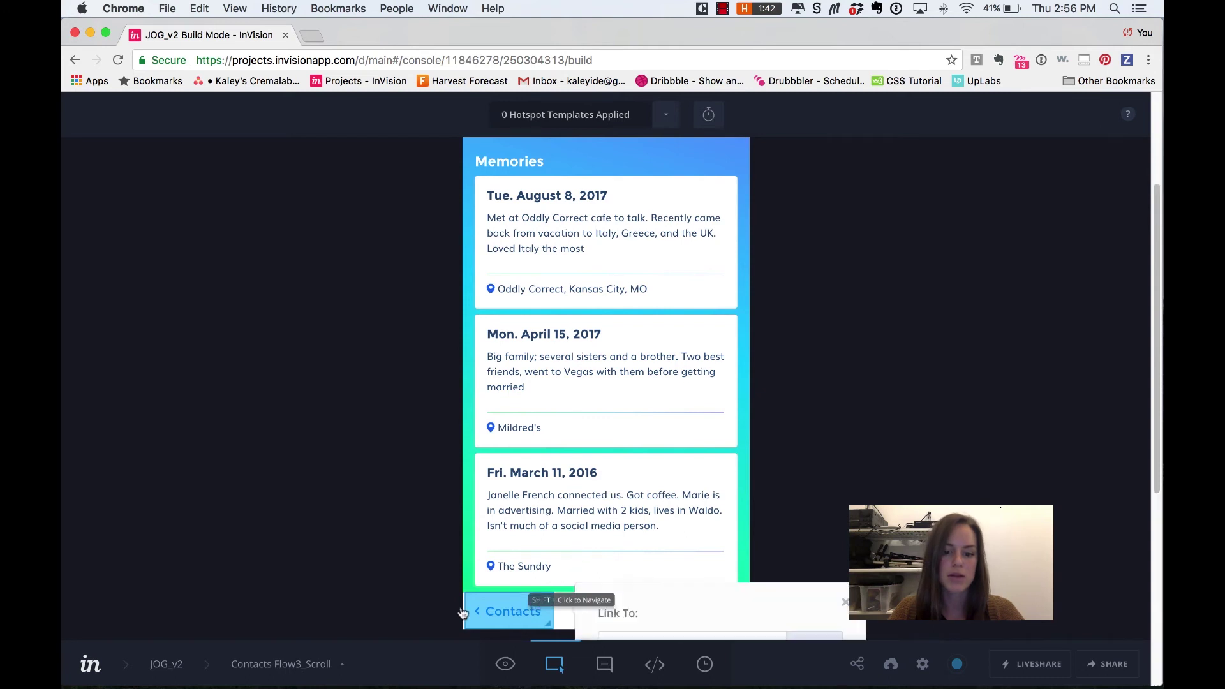
pyautogui.scroll(-5, 625, 488)
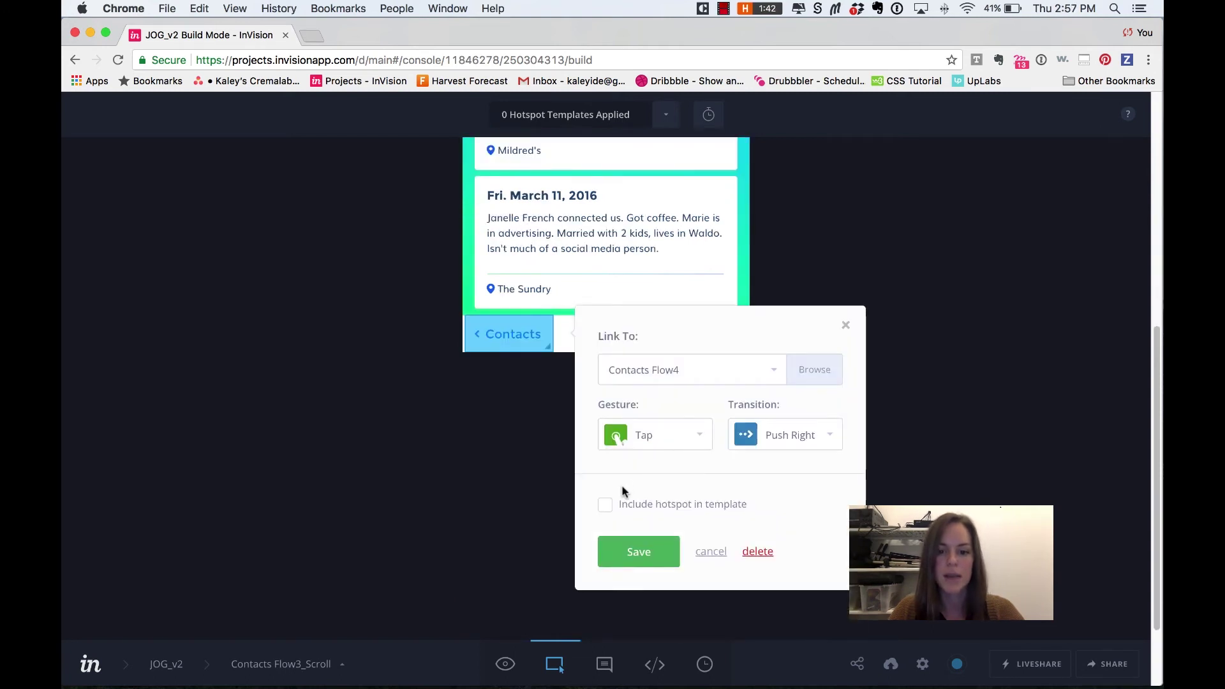
pyautogui.click(680, 376)
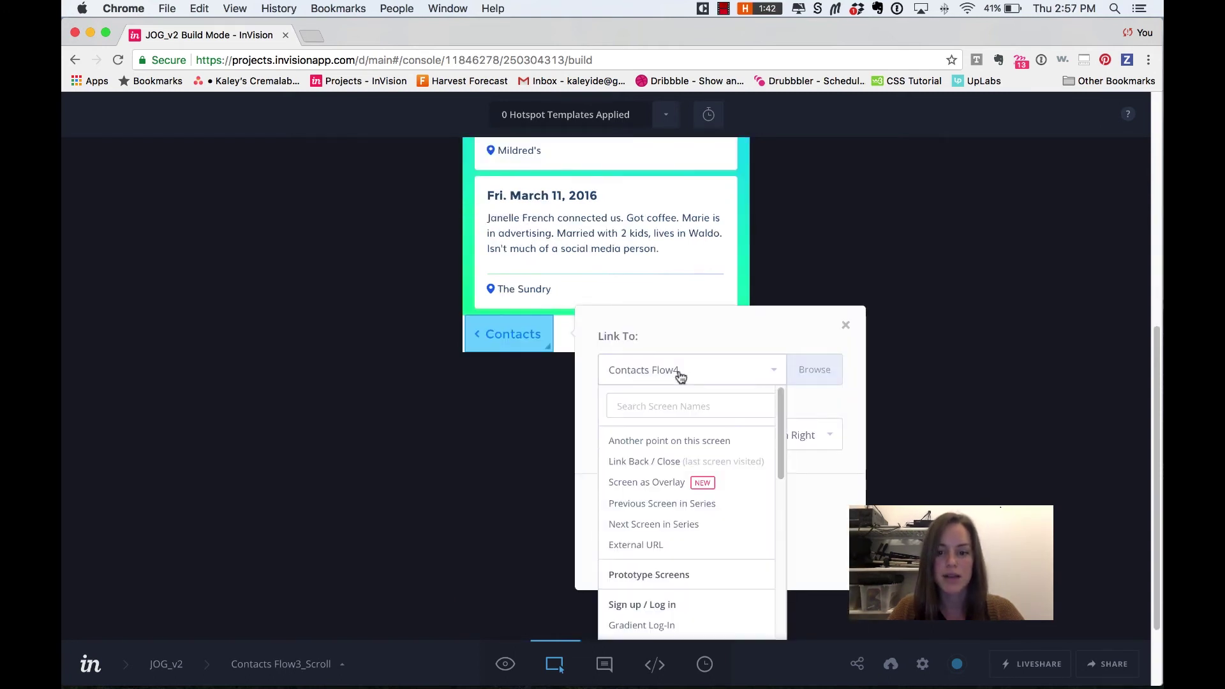
pyautogui.scroll(-5, 662, 504)
pyautogui.scroll(-3, 661, 514)
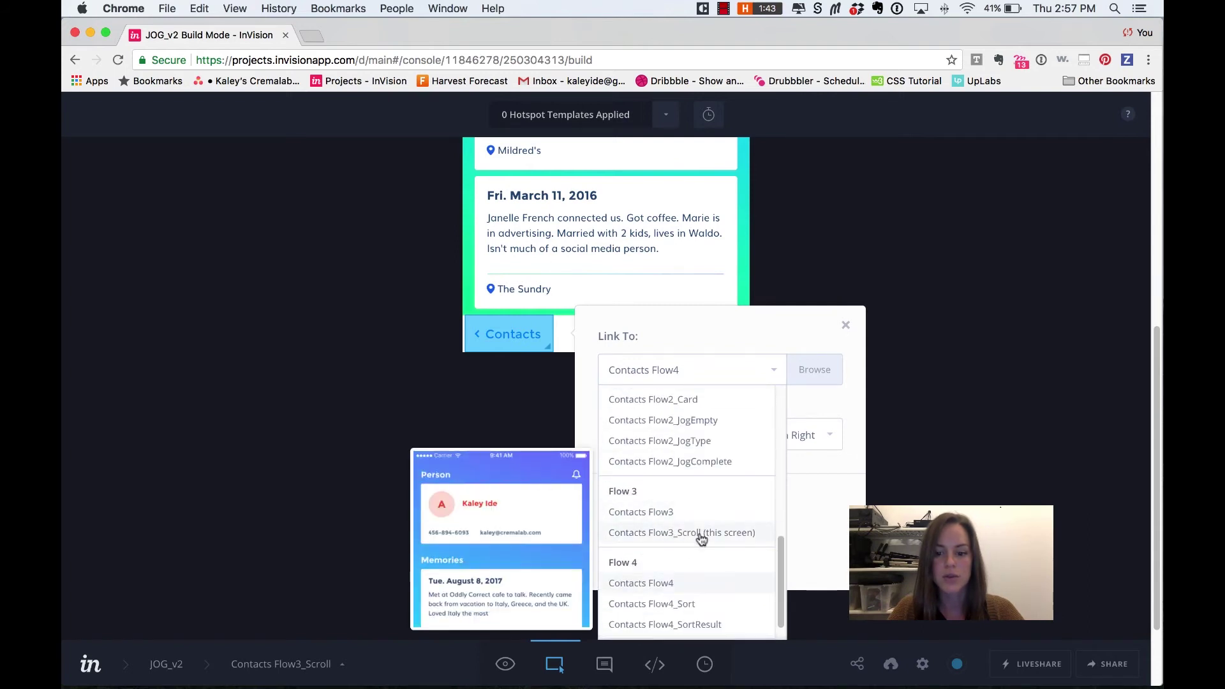
pyautogui.click(812, 489)
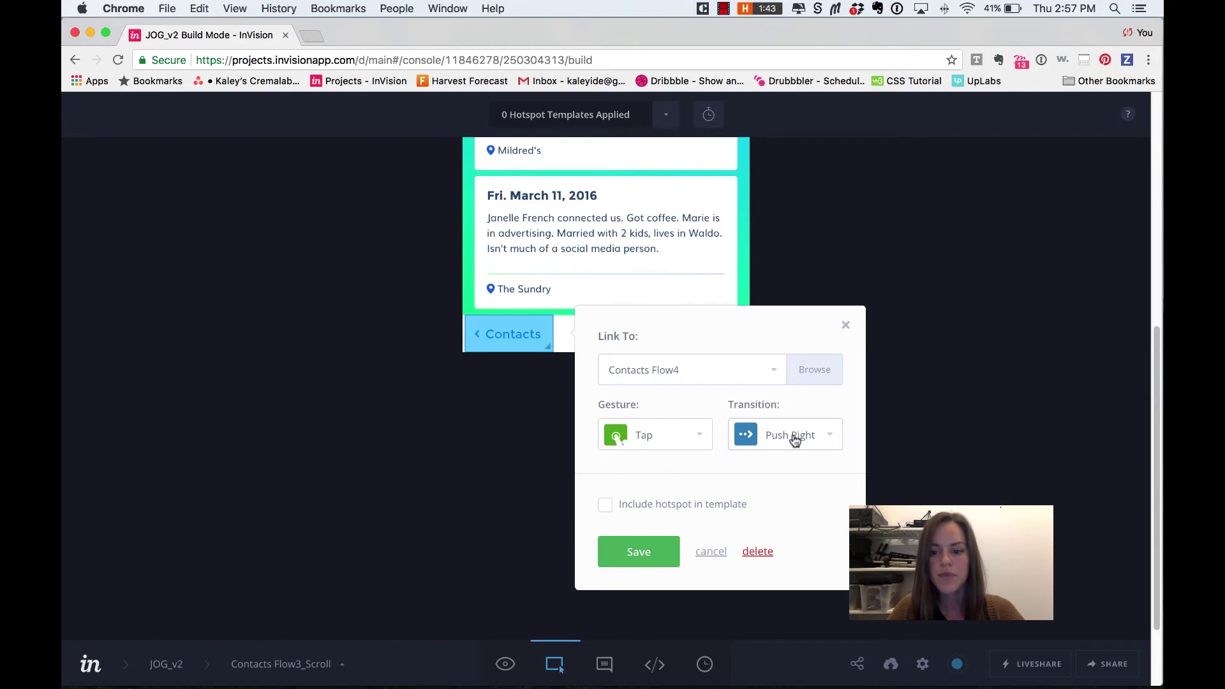
pyautogui.click(647, 550)
# - Comment on the contact card: "I really preferred that blue. What if we went back to that?"
pyautogui.press('c')
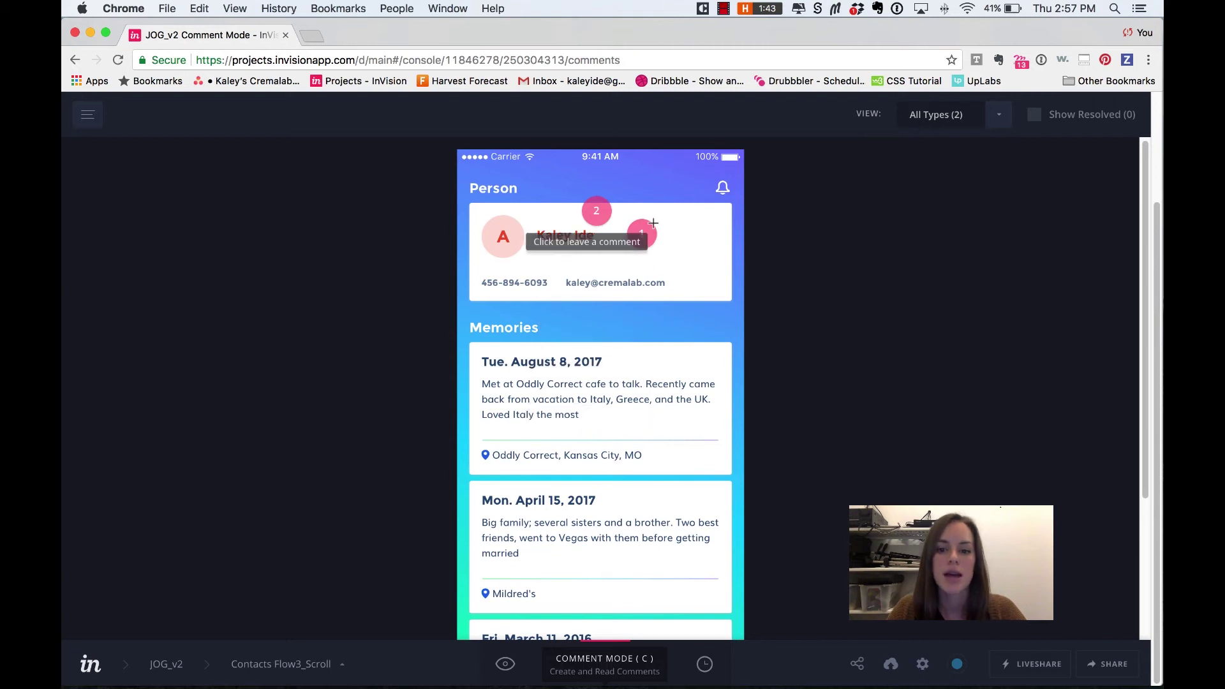
pyautogui.click(695, 268)
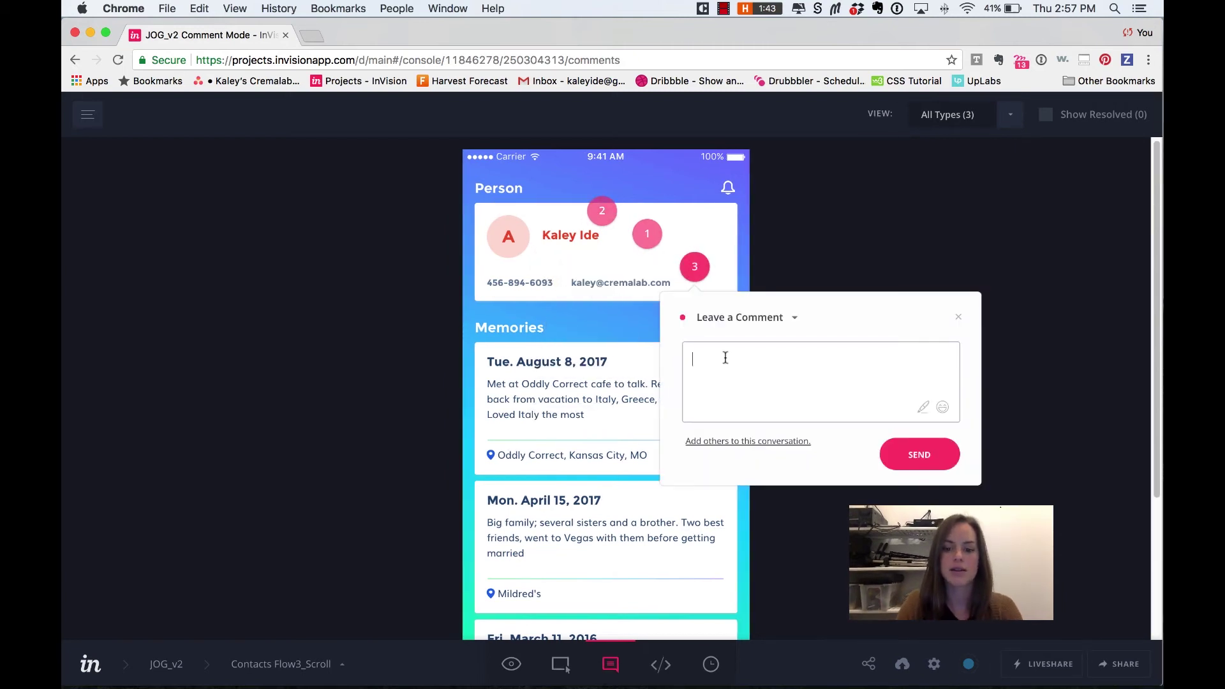
pyautogui.write('I really pre')
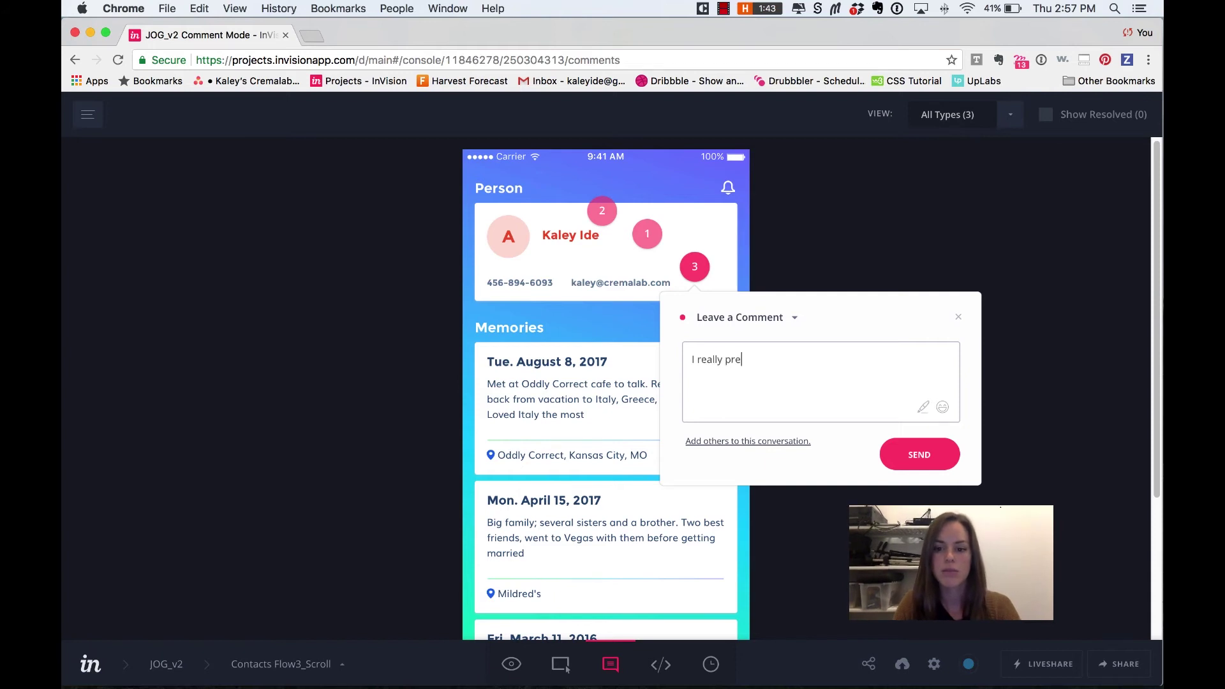
pyautogui.write('ferred that b')
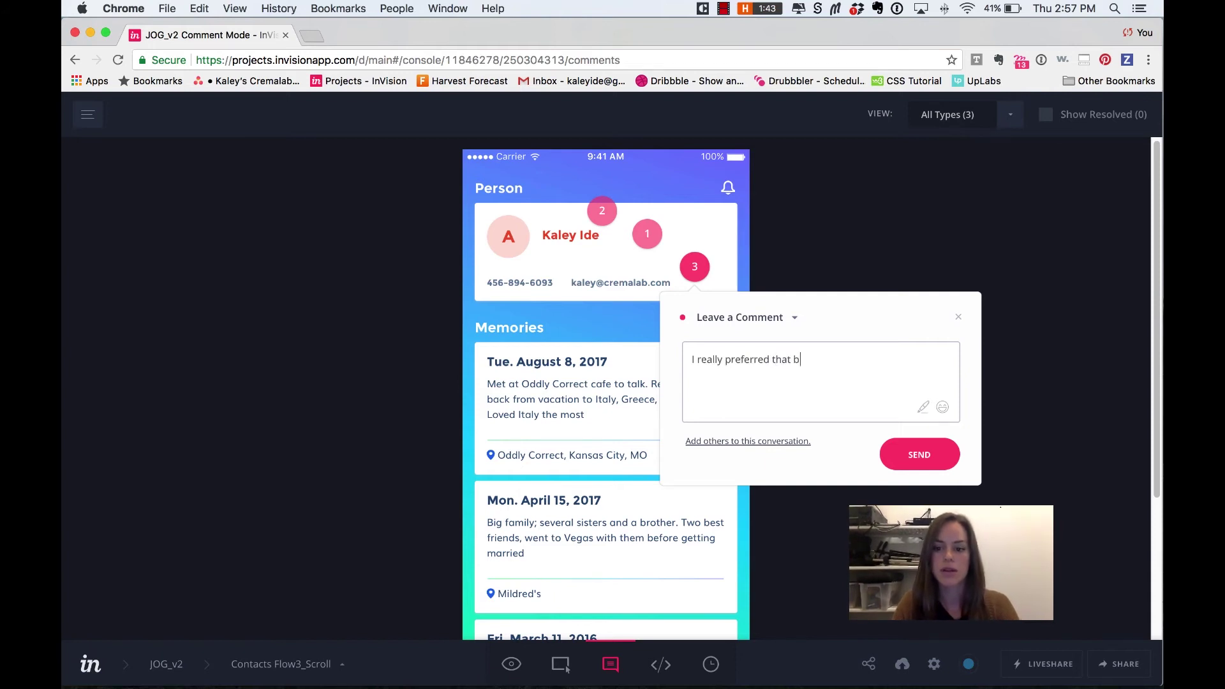
pyautogui.write('lue. What if w')
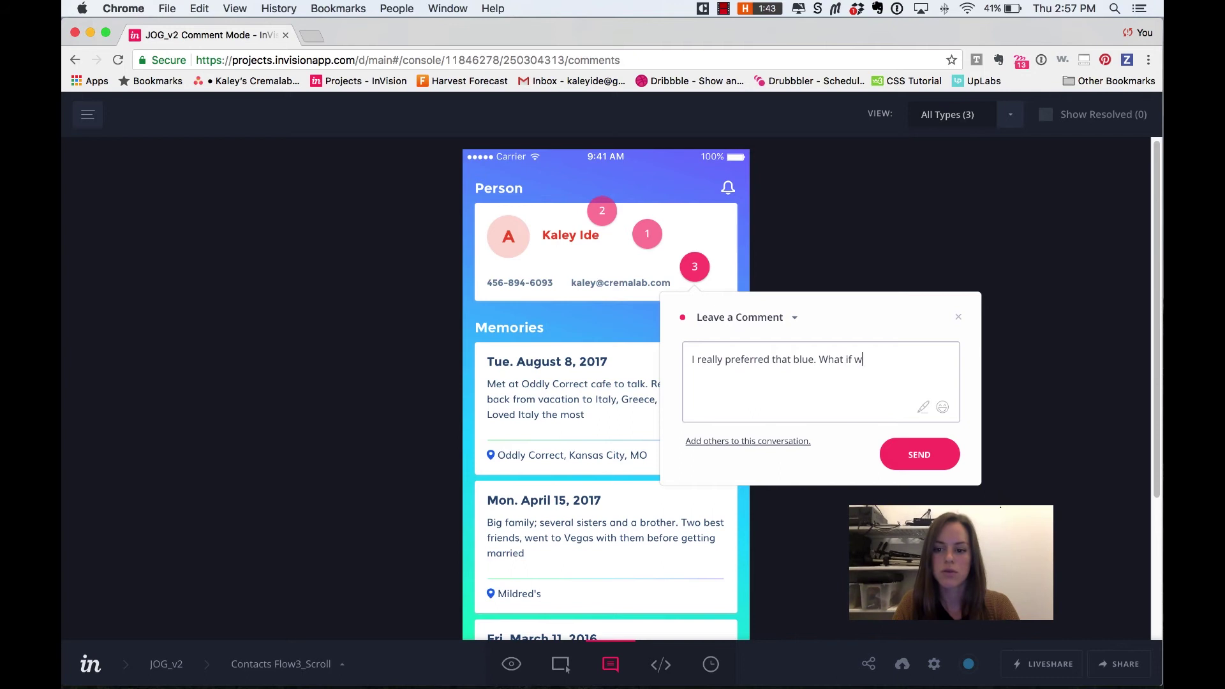
pyautogui.write('e went back to that?')
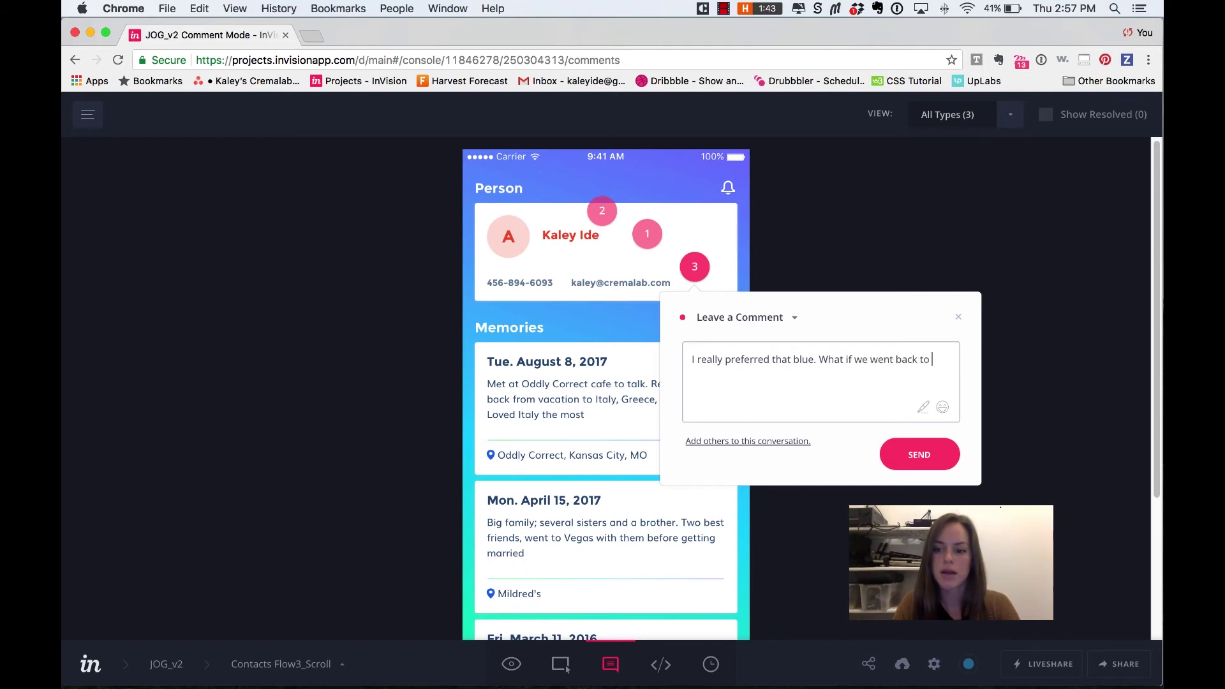
pyautogui.click(882, 456)
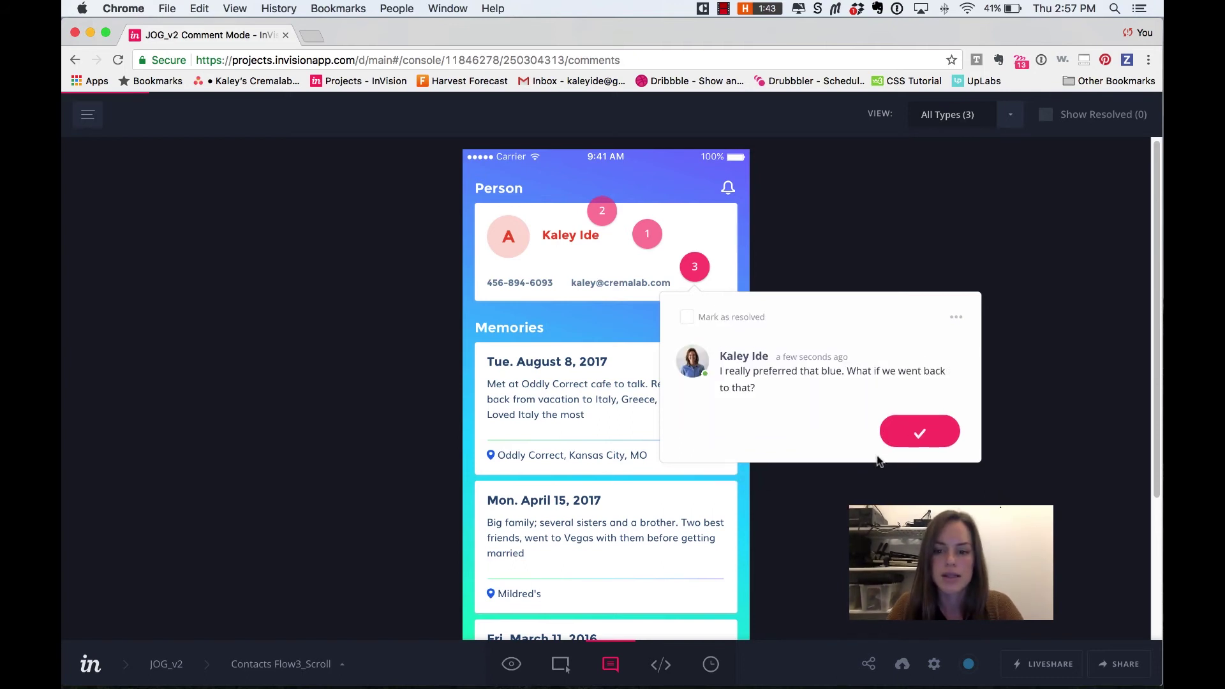
pyautogui.click(882, 463)
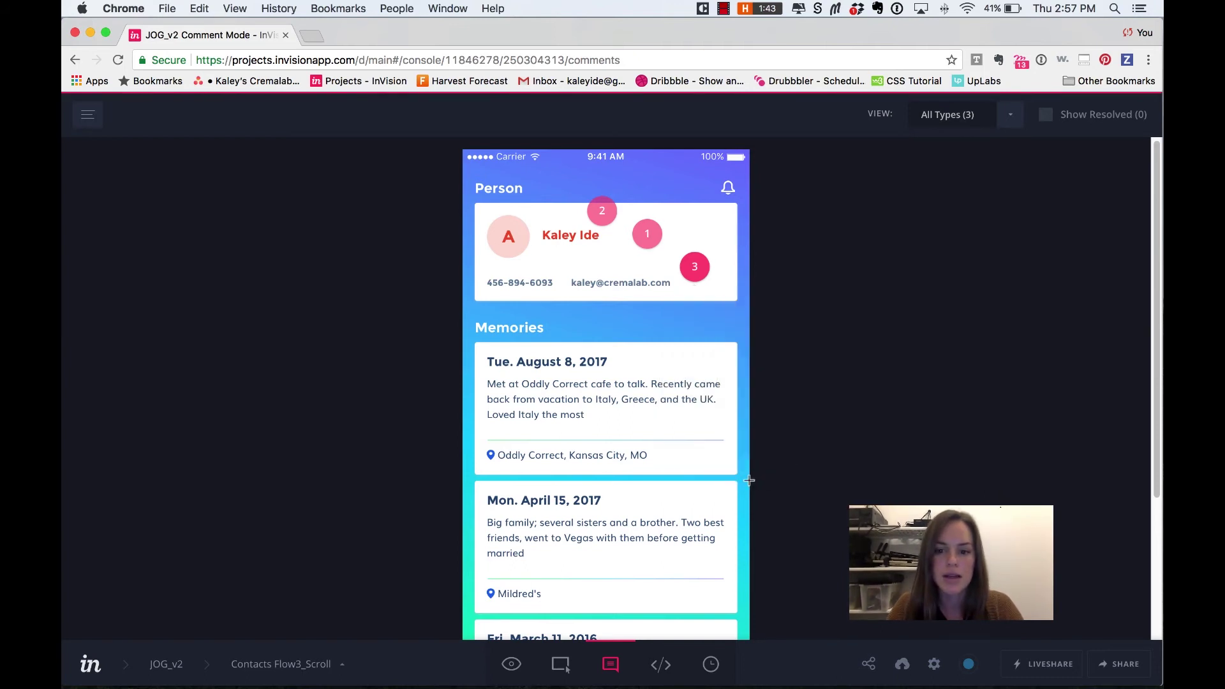
# - In Inspect mode, check specs of the name, card background, gradient and 24×24pt bell icon
pyautogui.click(667, 664)
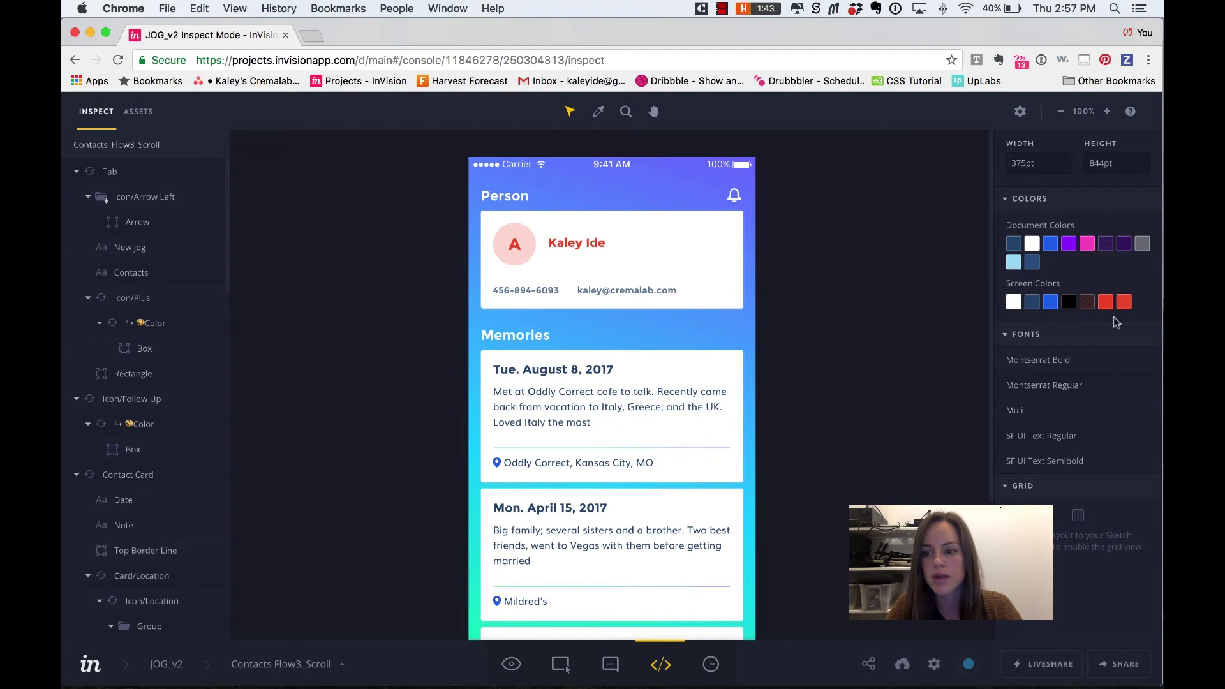
pyautogui.click(590, 244)
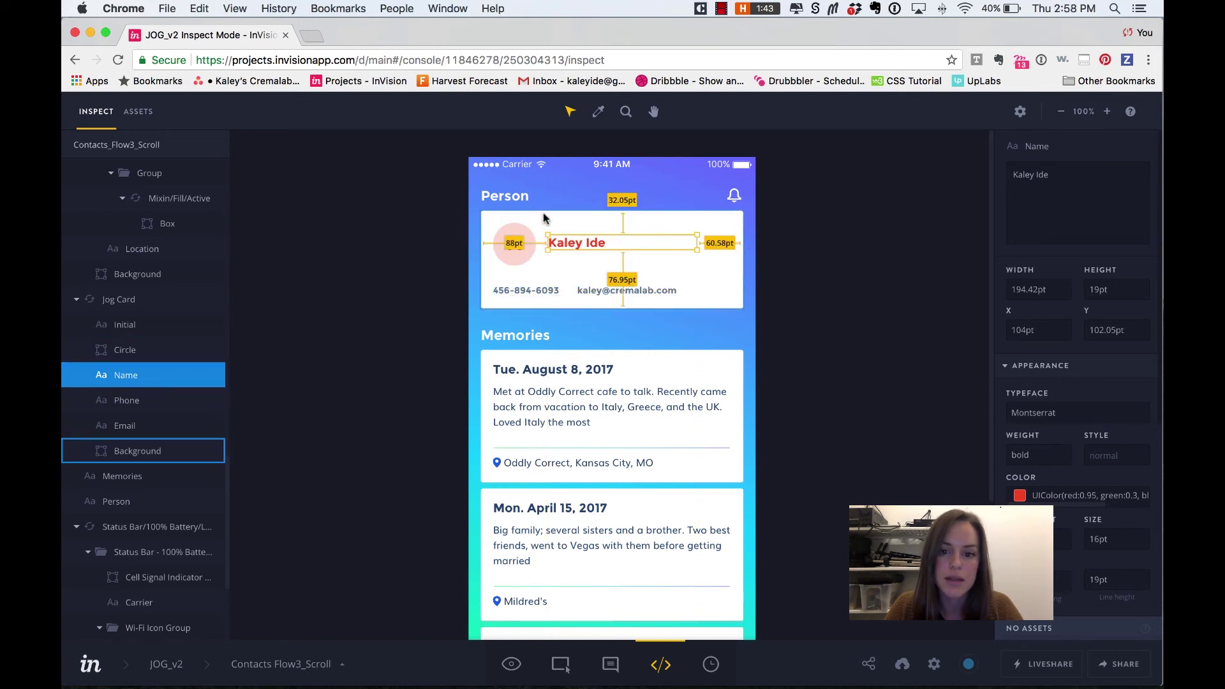
pyautogui.click(630, 307)
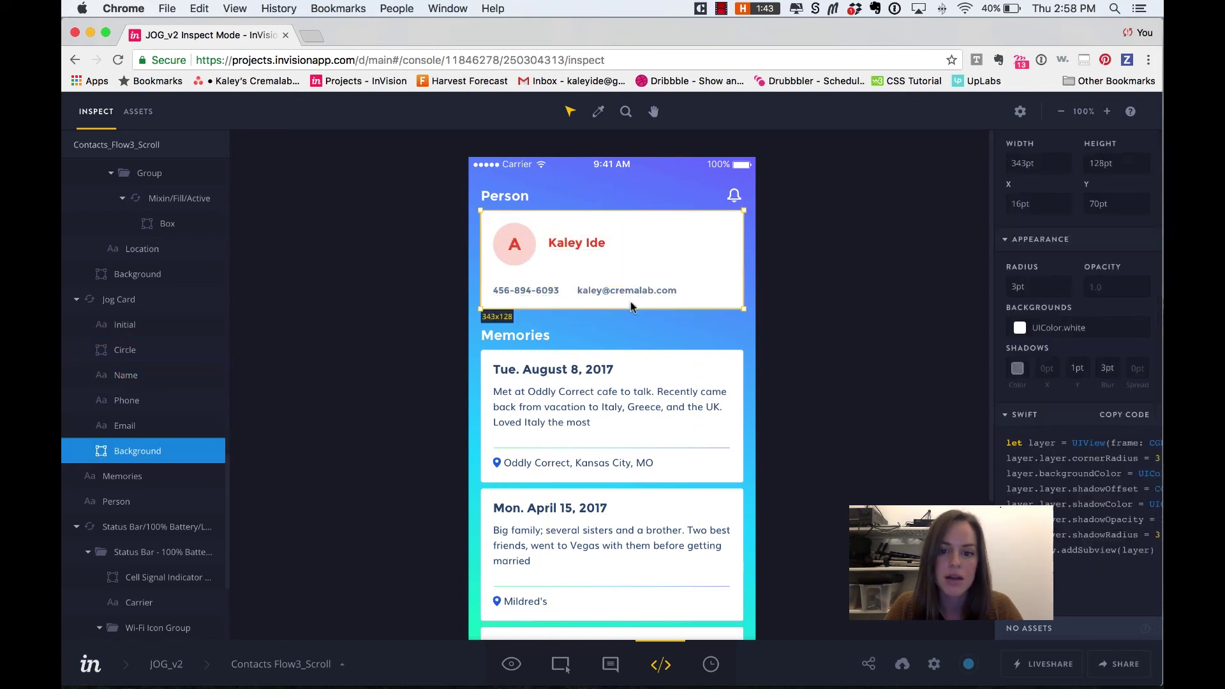
pyautogui.click(719, 333)
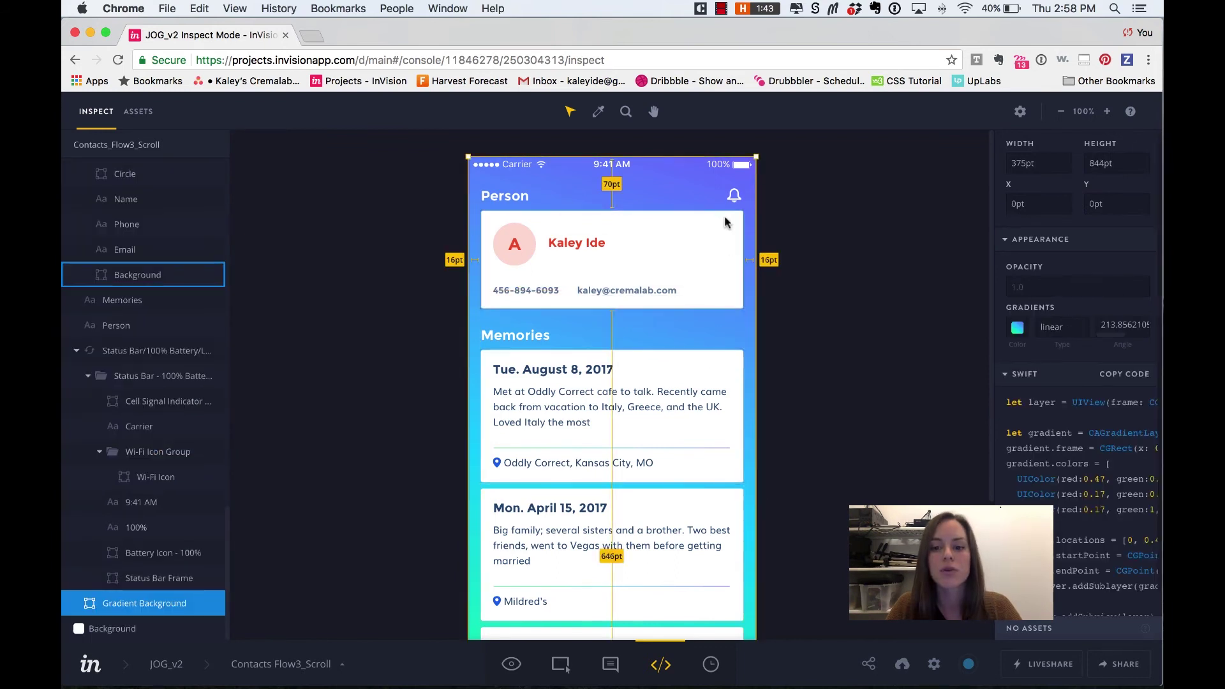
pyautogui.click(734, 196)
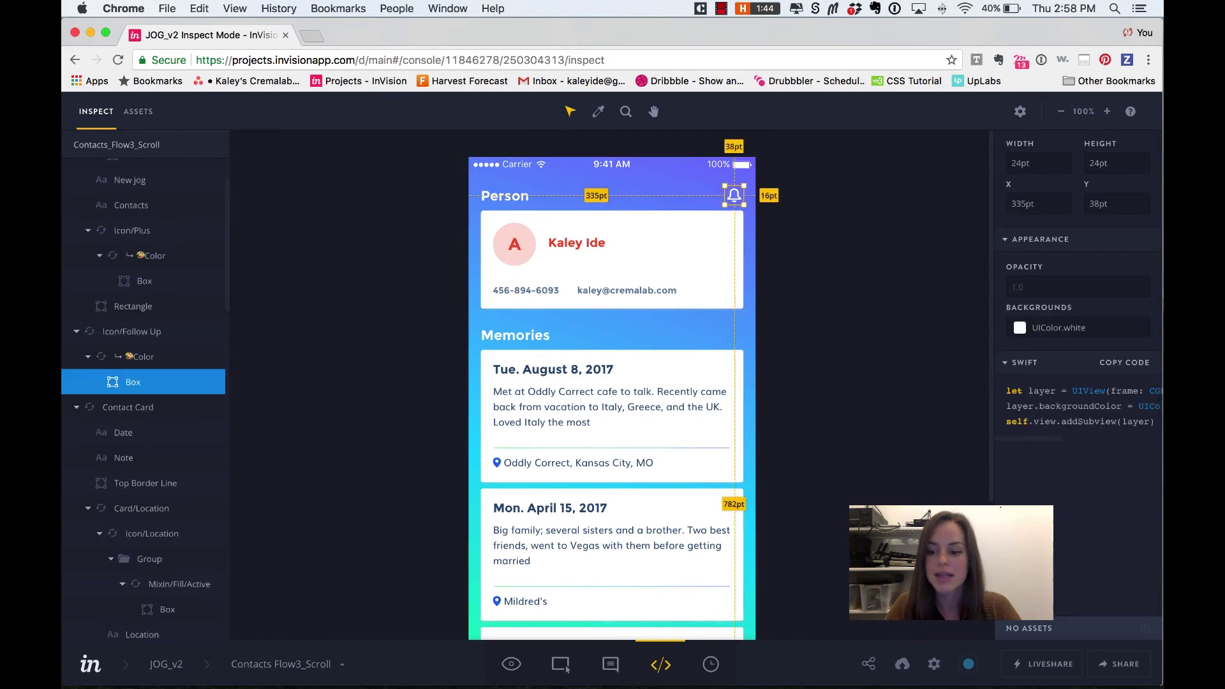
pyautogui.moveTo(563, 668)
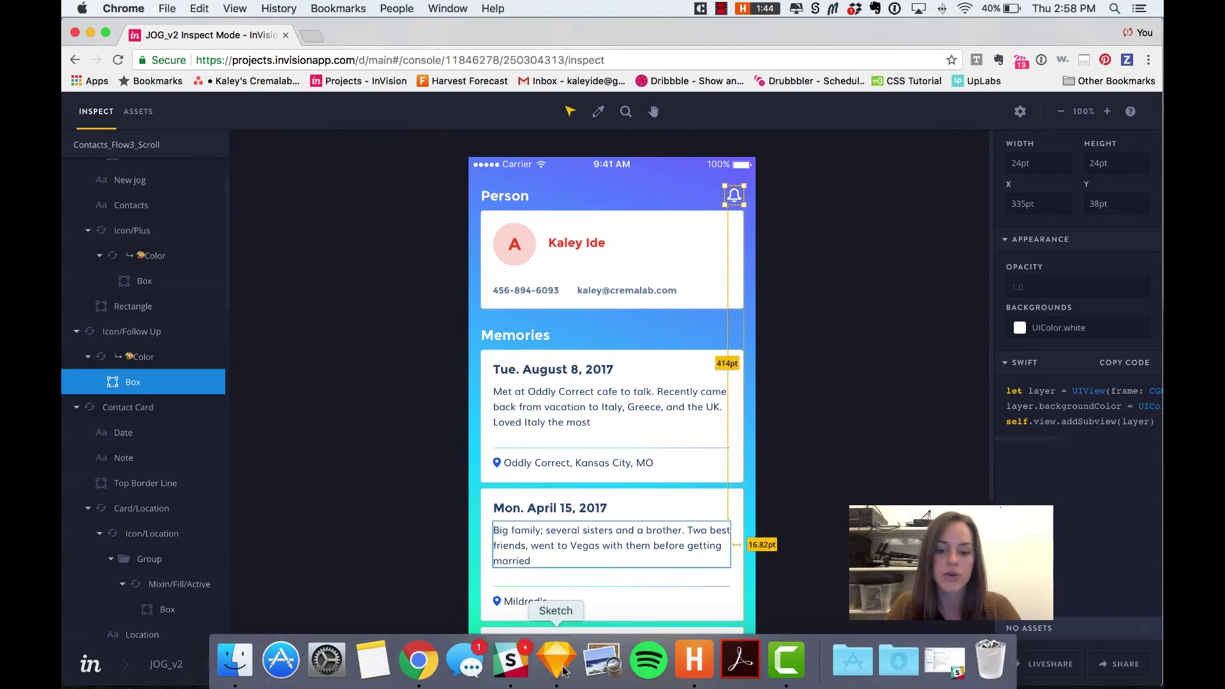
pyautogui.click(562, 670)
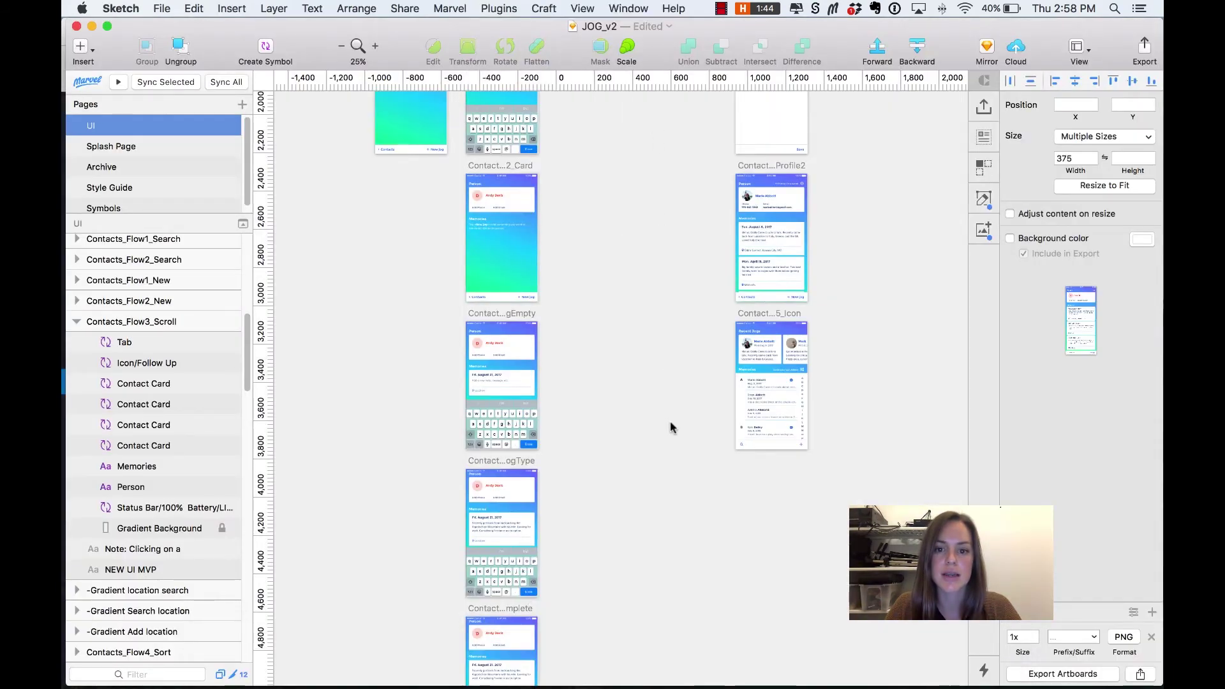
pyautogui.press('super+0')
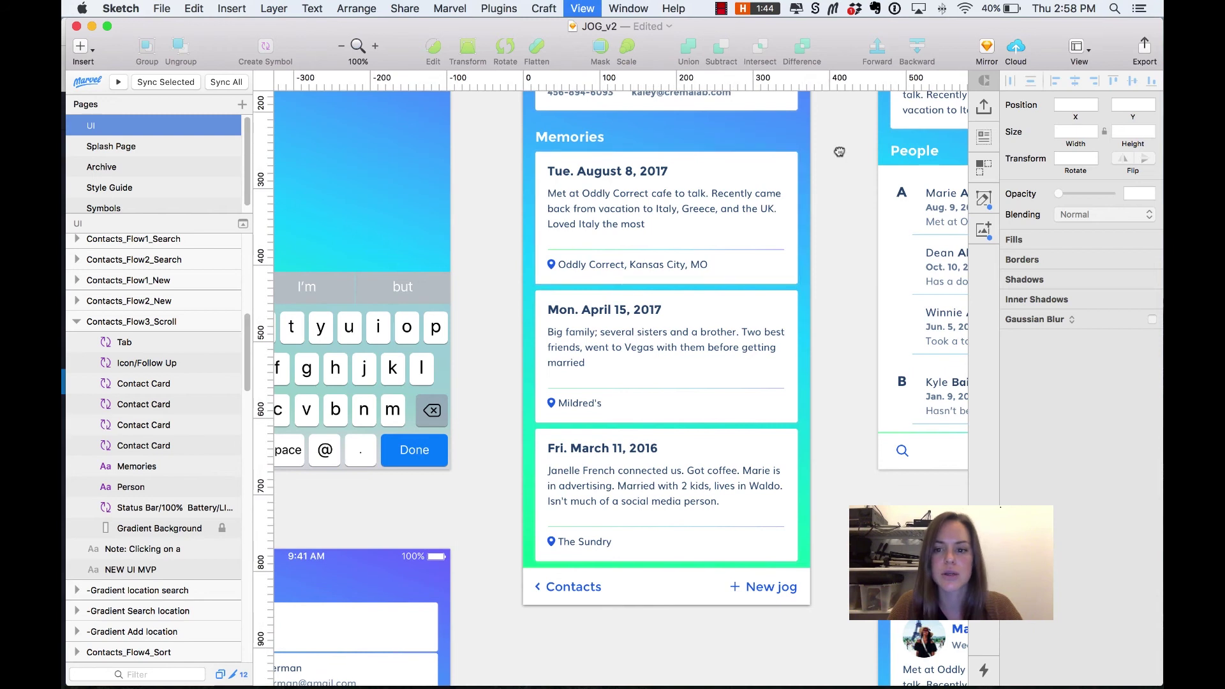
pyautogui.scroll(5, 724, 227)
pyautogui.click(723, 224)
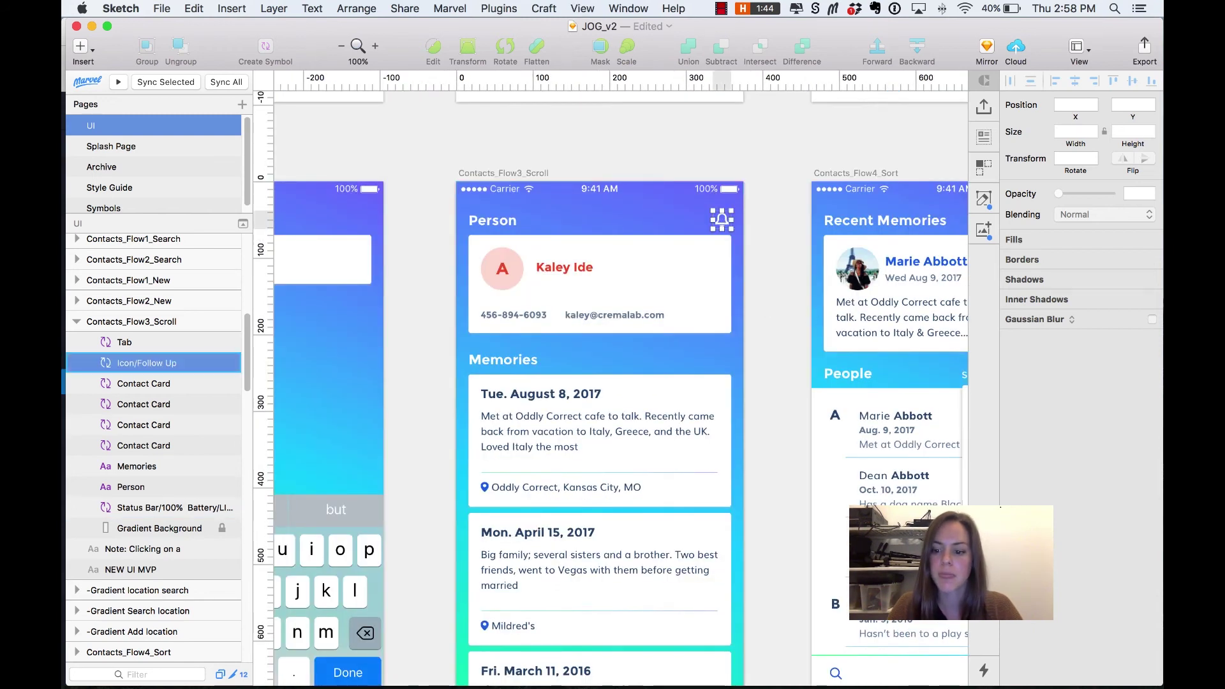
pyautogui.click(1021, 675)
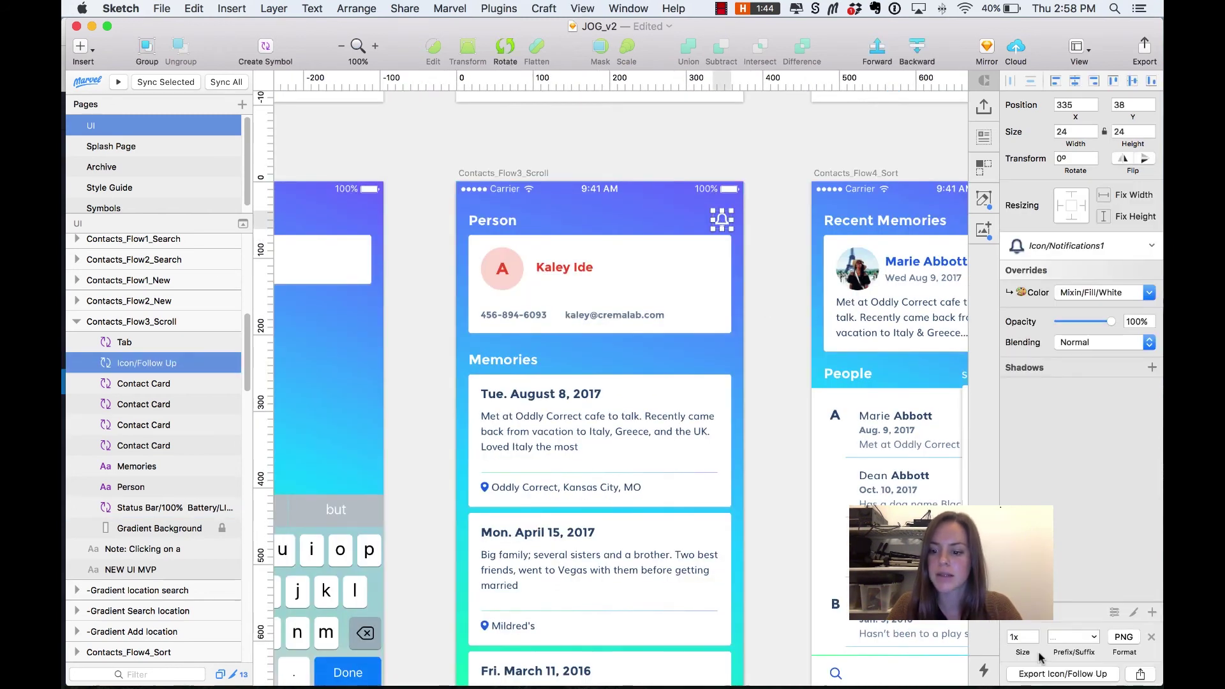
pyautogui.click(1154, 611)
pyautogui.click(1153, 589)
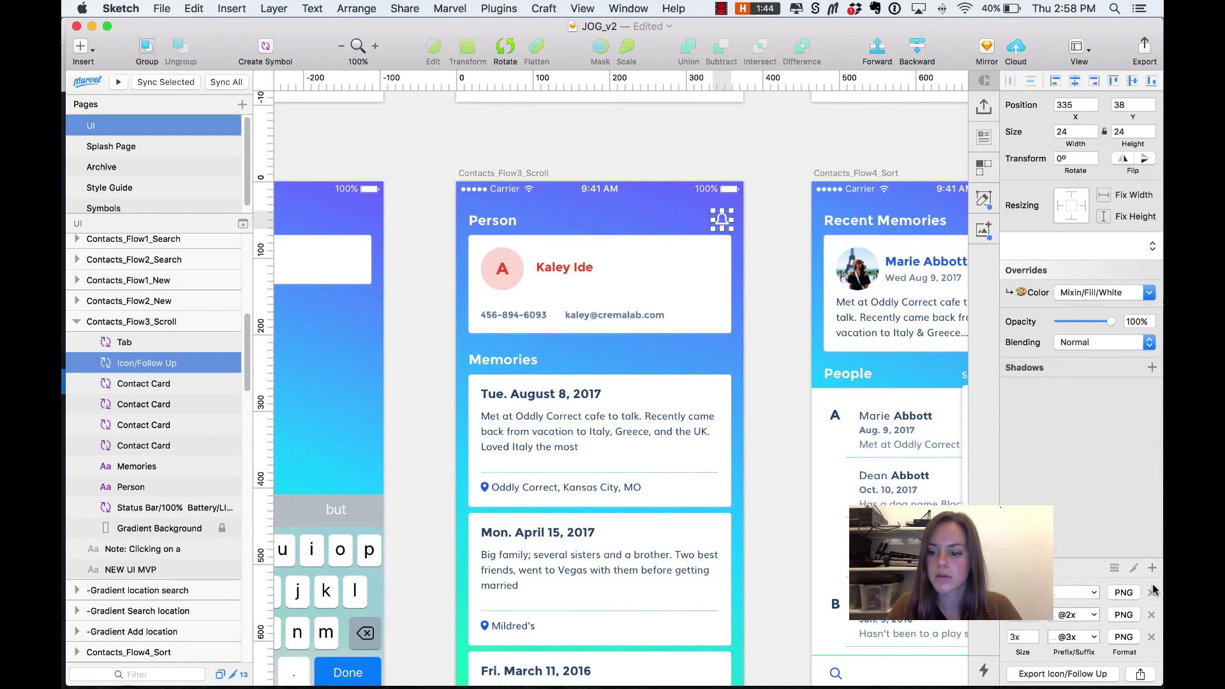
pyautogui.click(1154, 568)
pyautogui.click(1123, 637)
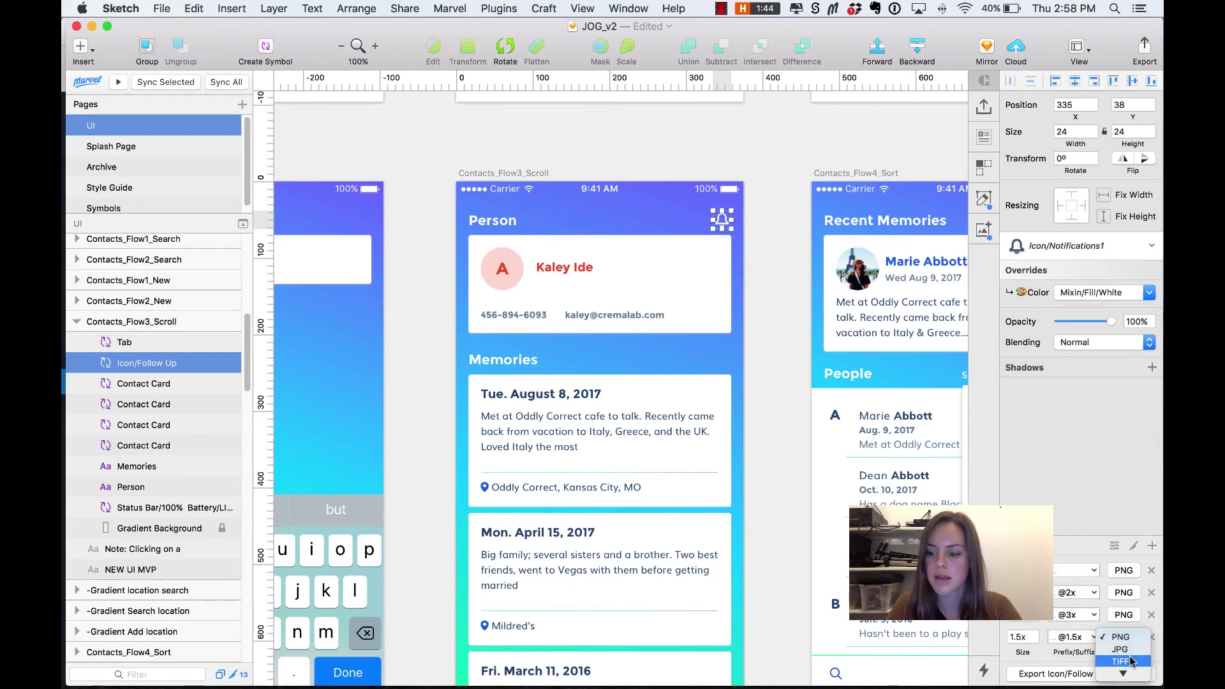
pyautogui.click(1121, 672)
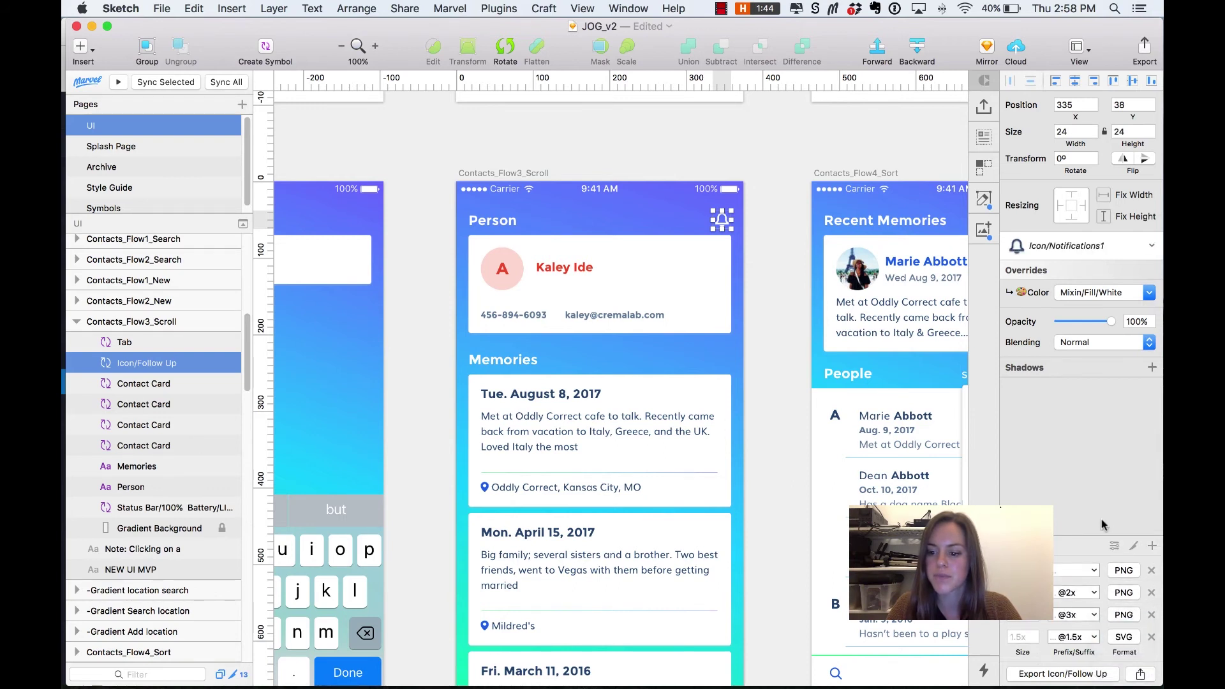
# - Resync the Contacts_Flow3_Scroll artboard to InVision and return to the browser
pyautogui.click(790, 273)
pyautogui.click(723, 220)
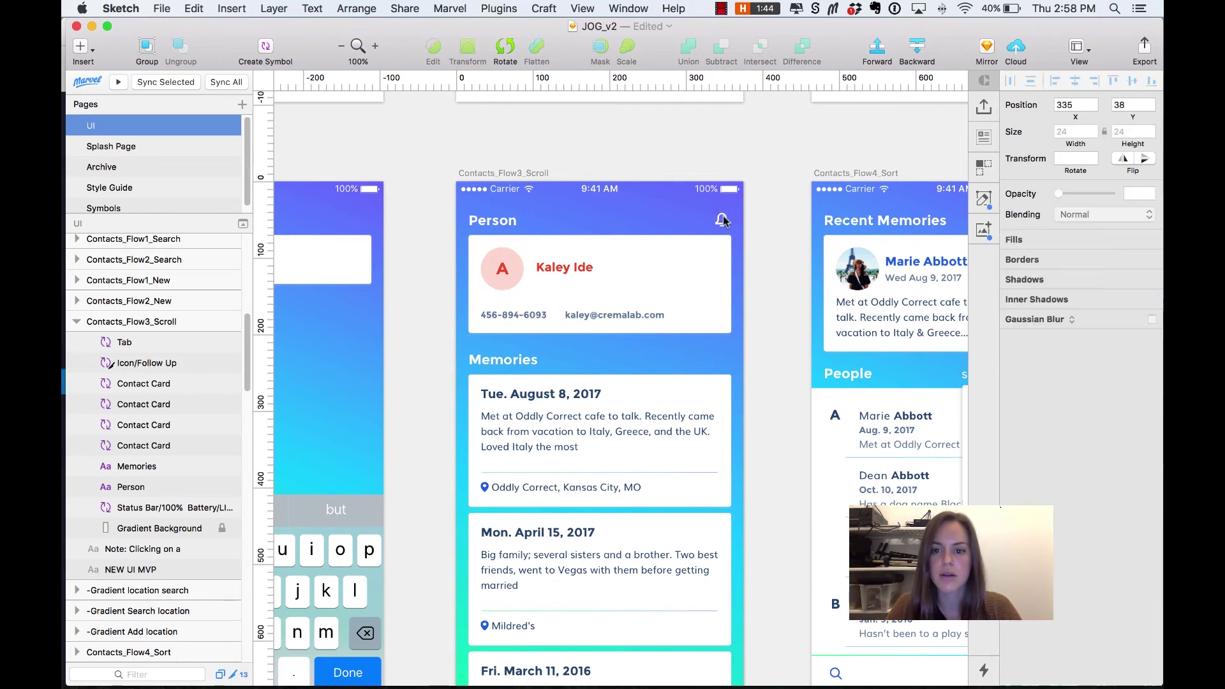
pyautogui.click(468, 169)
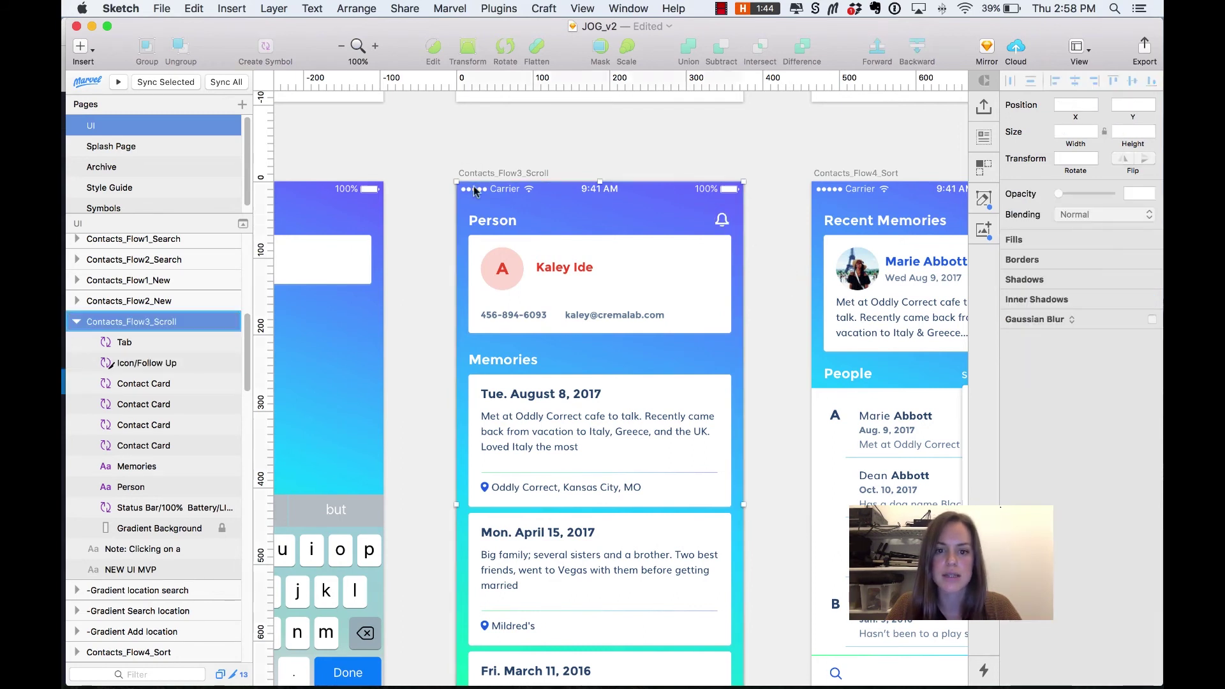
pyautogui.click(984, 107)
pyautogui.click(862, 256)
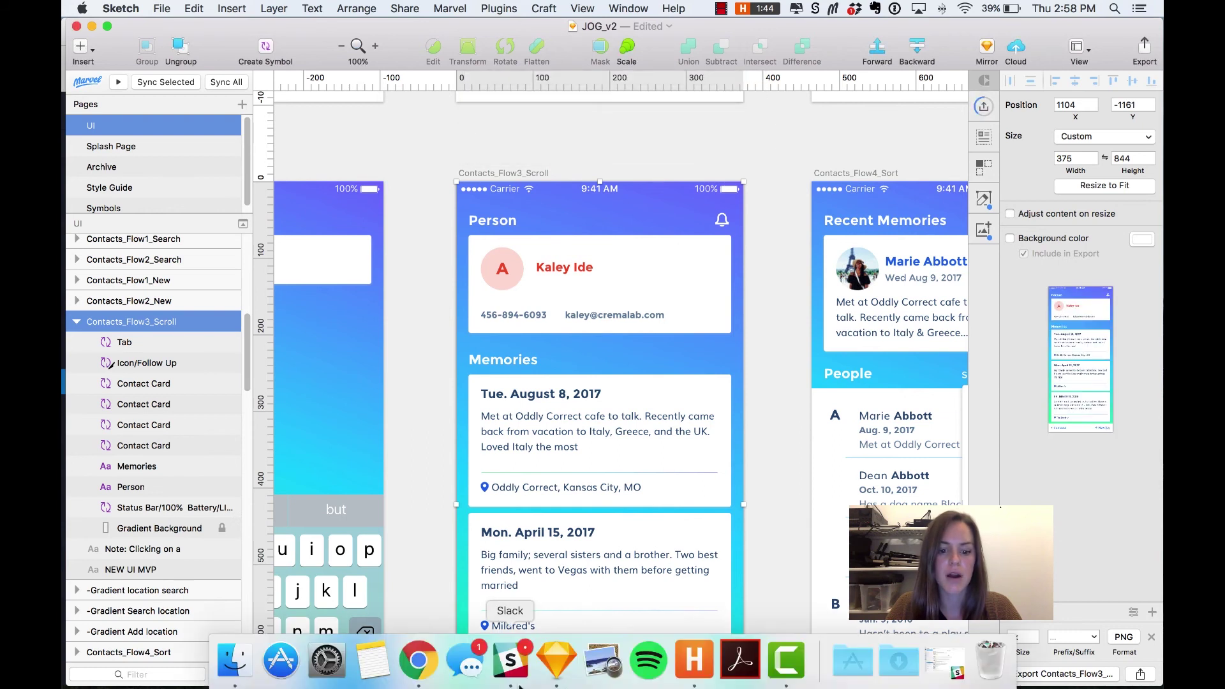
pyautogui.click(419, 665)
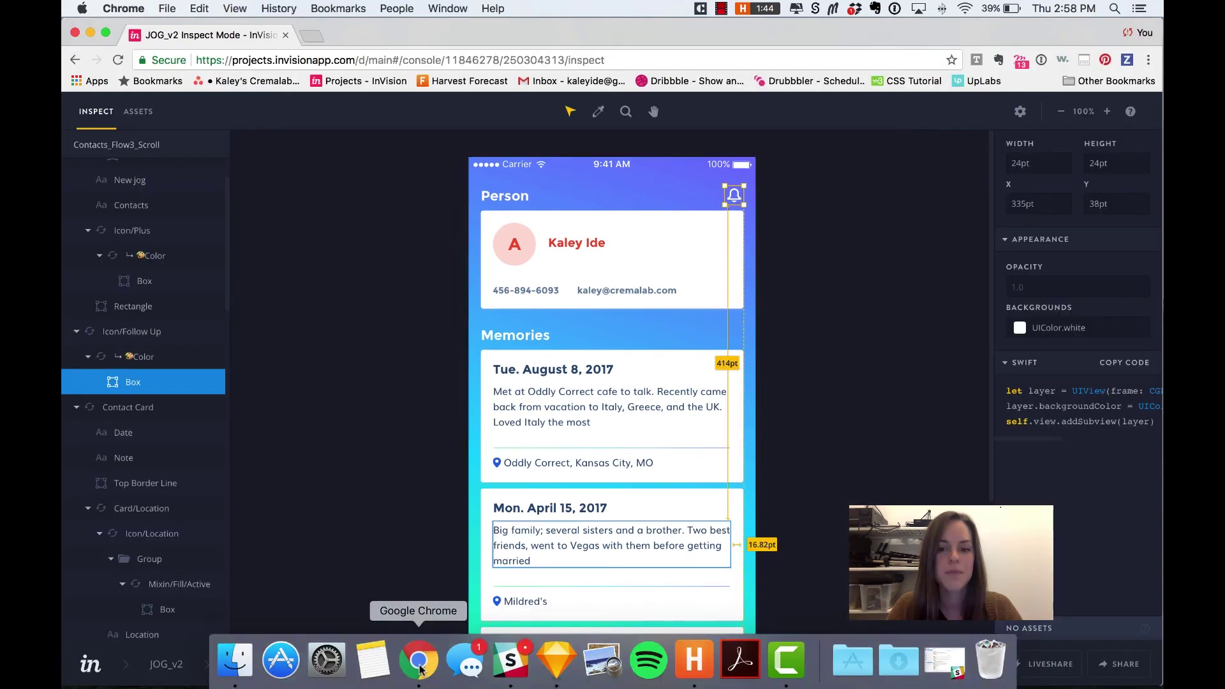
# - Select the bell icon in Inspect and download its Icon/Follow Up.png asset
pyautogui.click(802, 248)
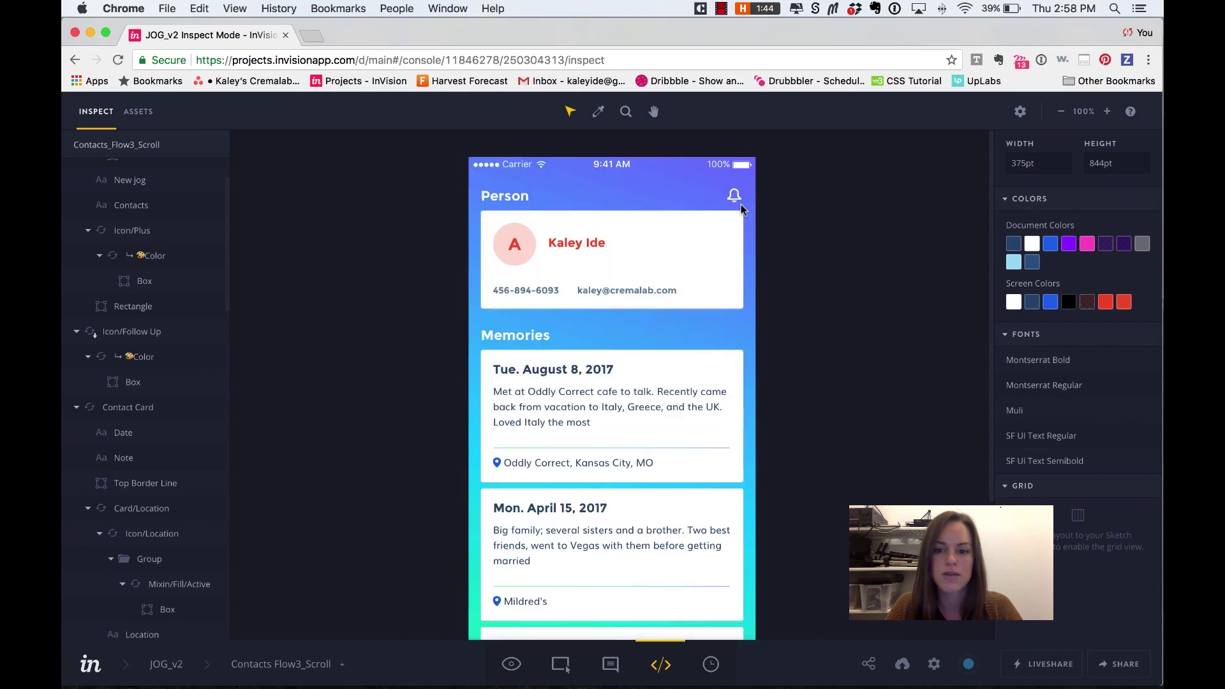
pyautogui.click(736, 199)
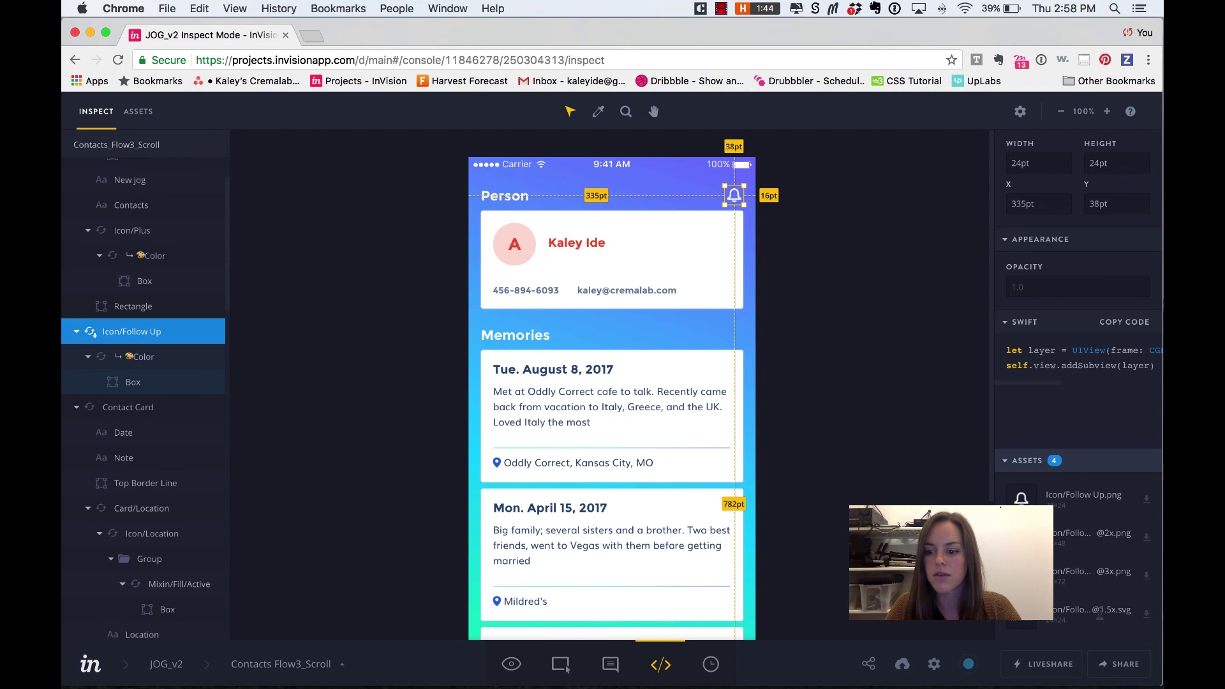
pyautogui.click(1149, 511)
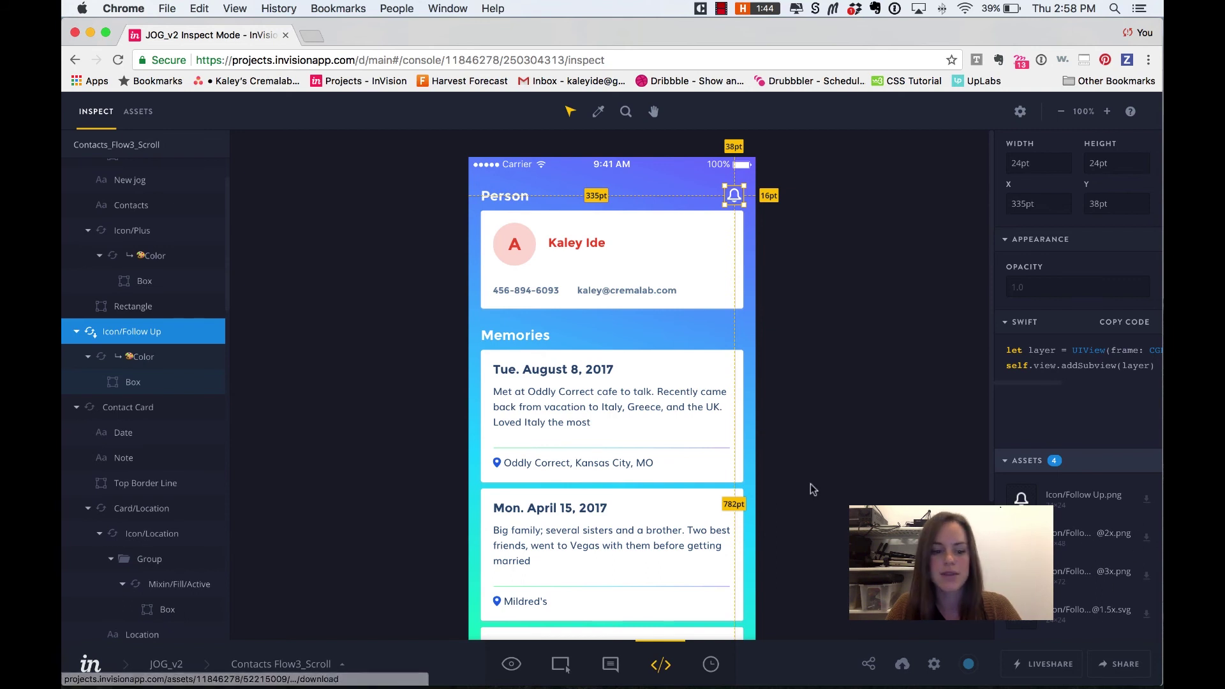